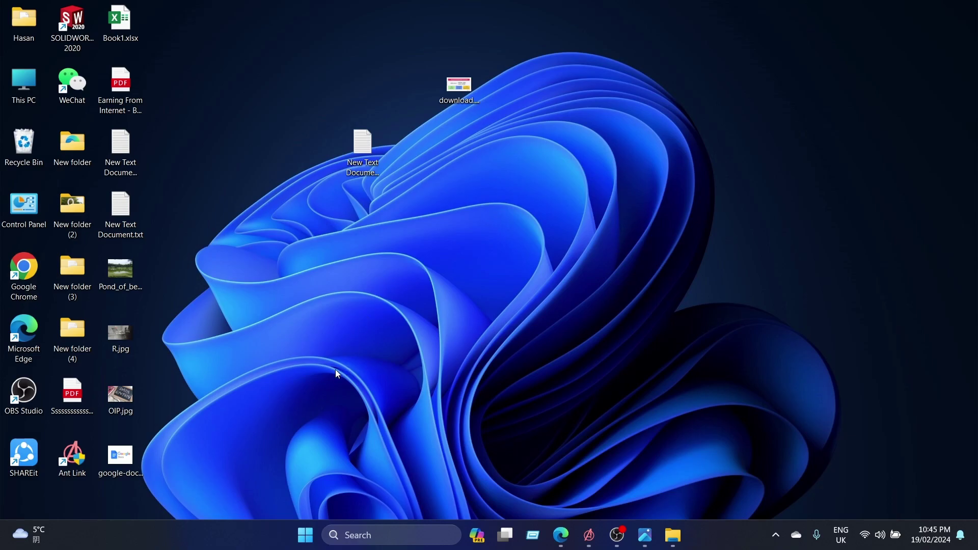
# Launch Google Chrome from its desktop shortcut.
pyautogui.doubleClick(24, 270)
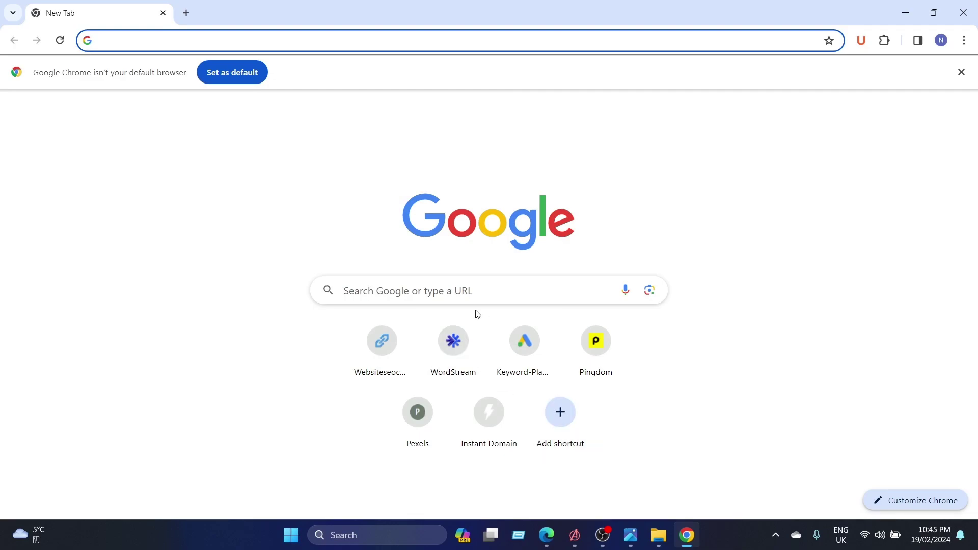
# Search for 'google docs' in Chrome and open the Google Docs site.
pyautogui.click(370, 300)
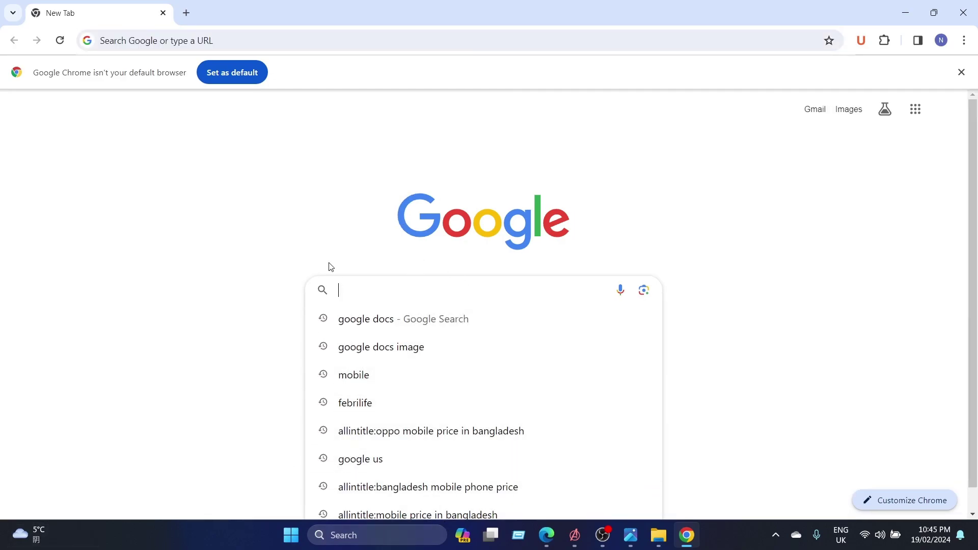
pyautogui.click(365, 320)
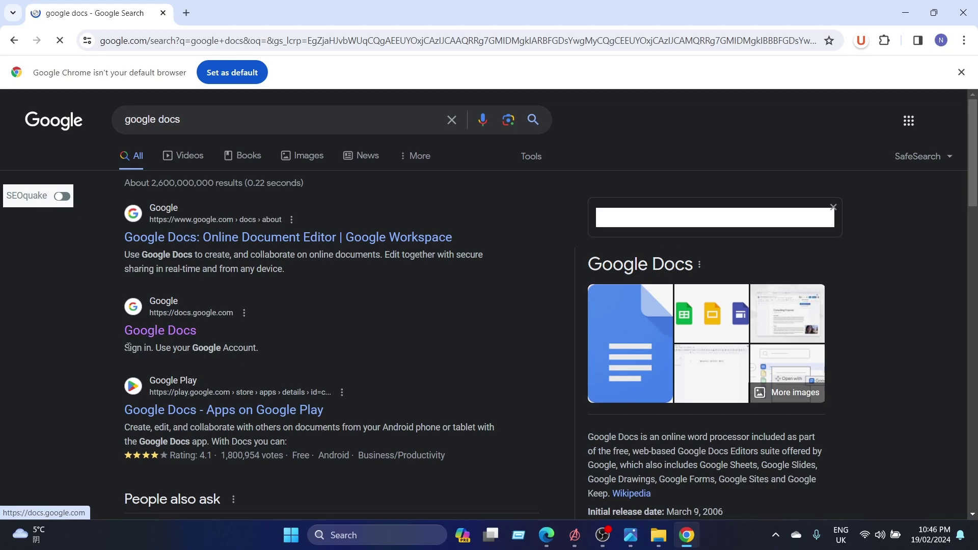
pyautogui.click(131, 330)
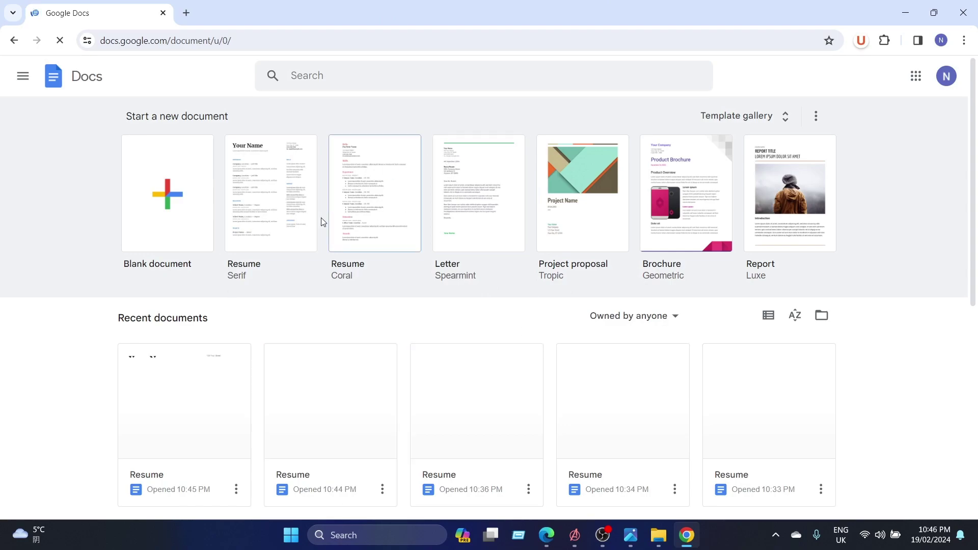
# Start a new document from the Resume Coral template.
pyautogui.click(363, 193)
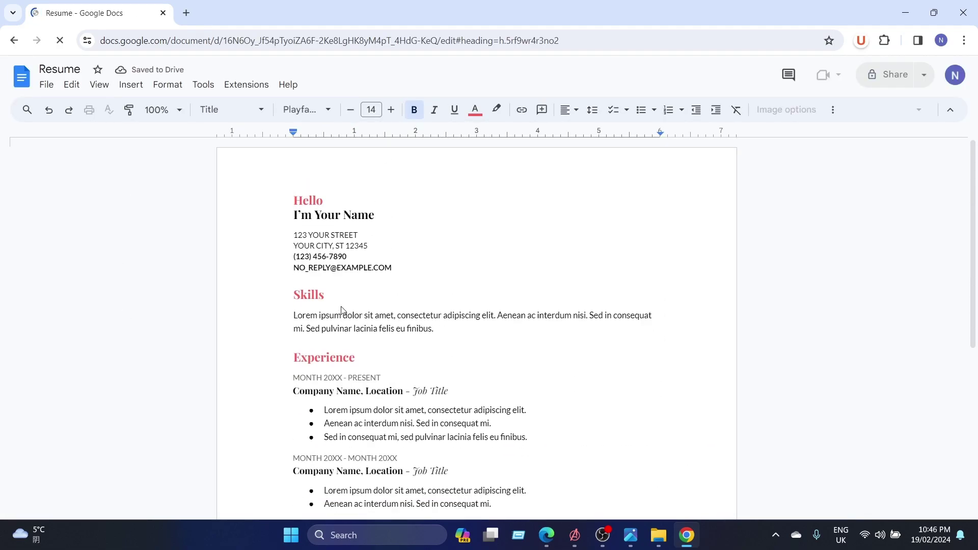
pyautogui.scroll(1, 329, 420)
pyautogui.scroll(1, 387, 428)
pyautogui.scroll(1, 433, 402)
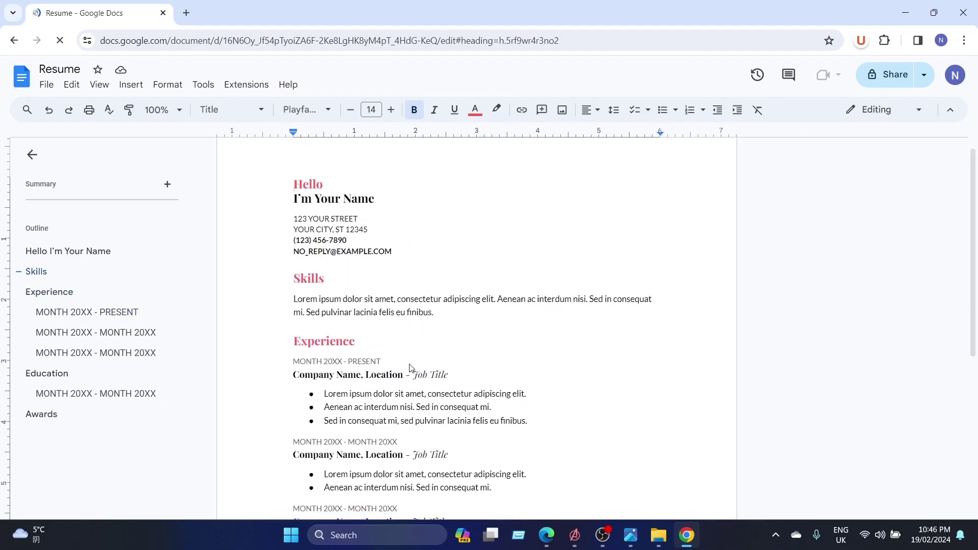
pyautogui.scroll(1, 411, 368)
pyautogui.scroll(3, 411, 368)
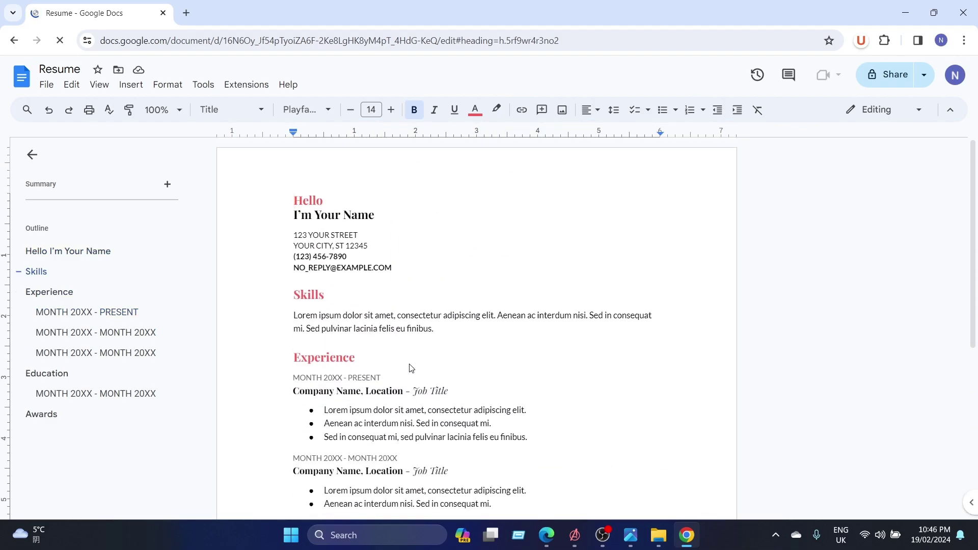
# Select all of the resume template's text for copying.
pyautogui.hotkey('ctrl', 'a')
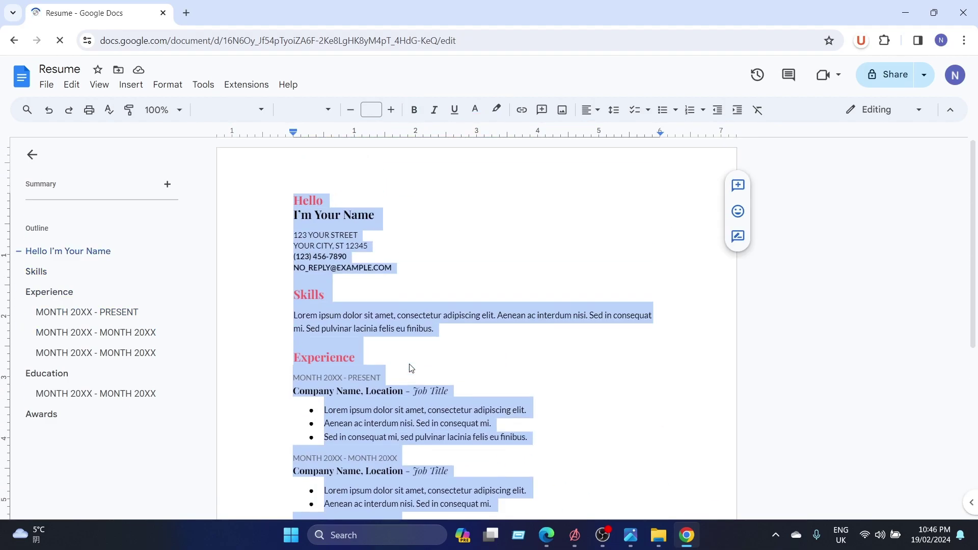
pyautogui.scroll(-5, 411, 367)
pyautogui.scroll(5, 408, 367)
pyautogui.scroll(-5, 407, 367)
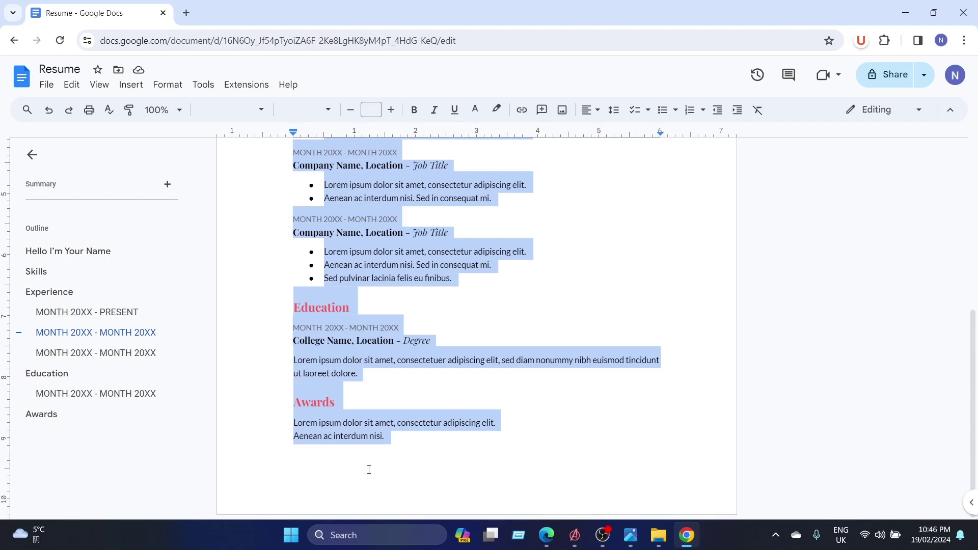
# Insert a page break after the last Awards line to start page 2.
pyautogui.click(417, 459)
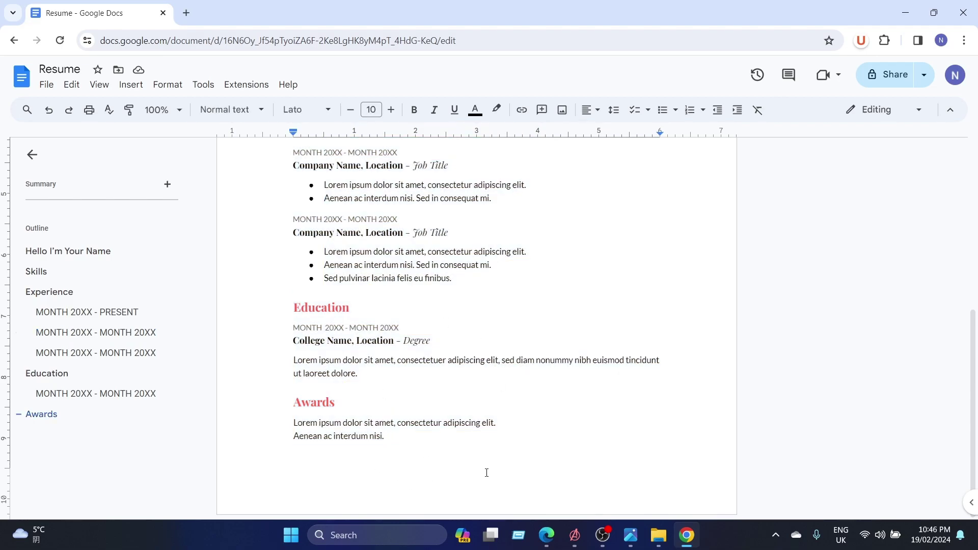
pyautogui.press('Return')
pyautogui.hotkey('ctrl', 'Return')
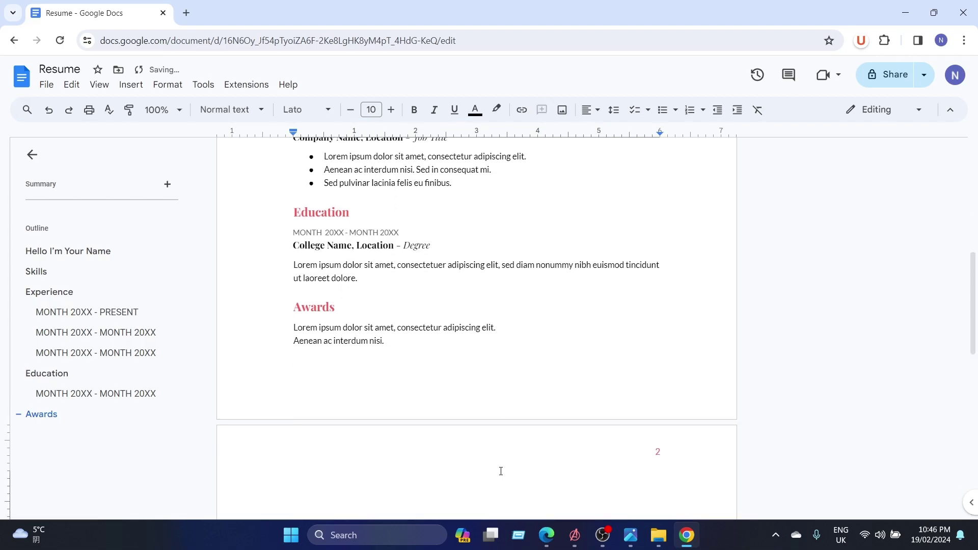
# Paste the copied resume onto page 2, then return to the Hello heading at the top.
pyautogui.scroll(2, 433, 428)
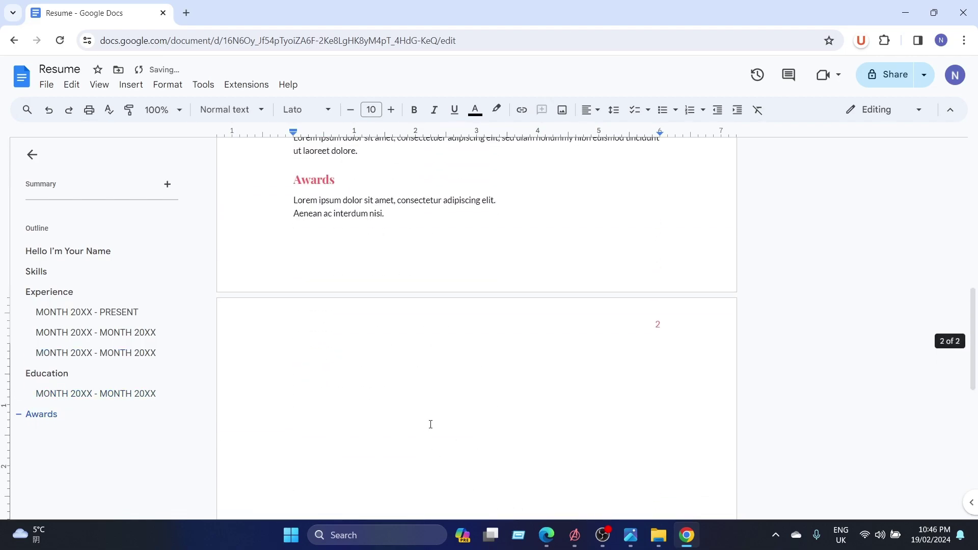
pyautogui.hotkey('ctrl', 'v')
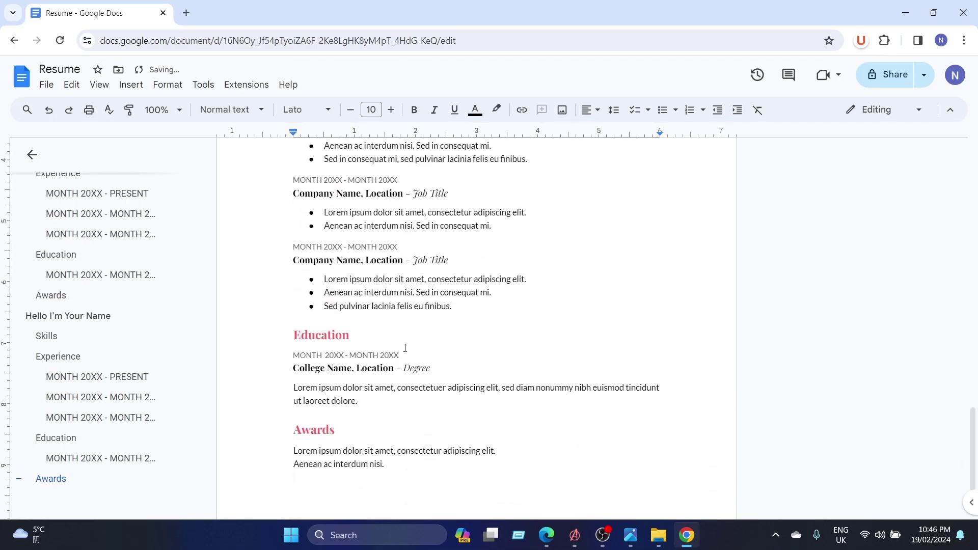
pyautogui.scroll(10, 408, 331)
pyautogui.scroll(-4, 321, 313)
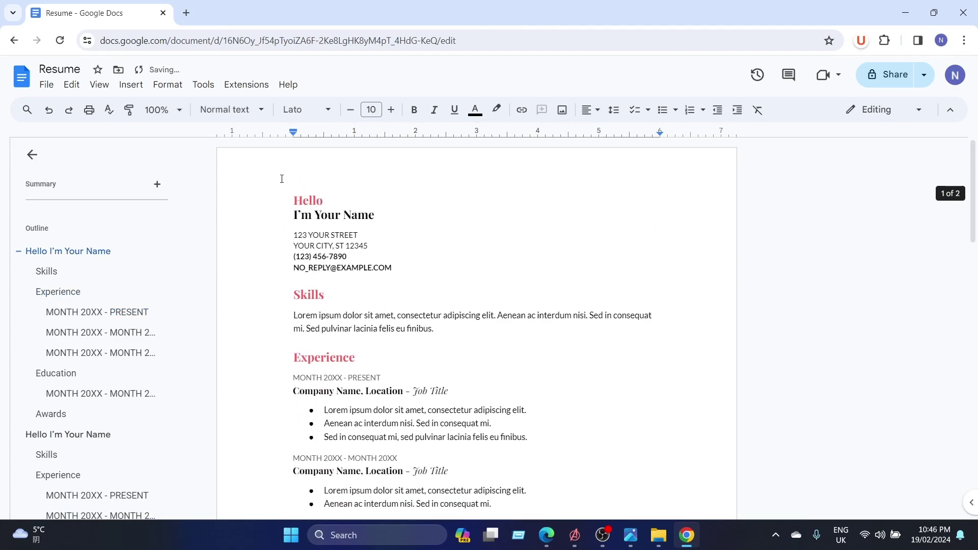
pyautogui.scroll(5, 305, 255)
pyautogui.scroll(-7, 319, 298)
pyautogui.scroll(1, 318, 298)
pyautogui.scroll(-3, 306, 280)
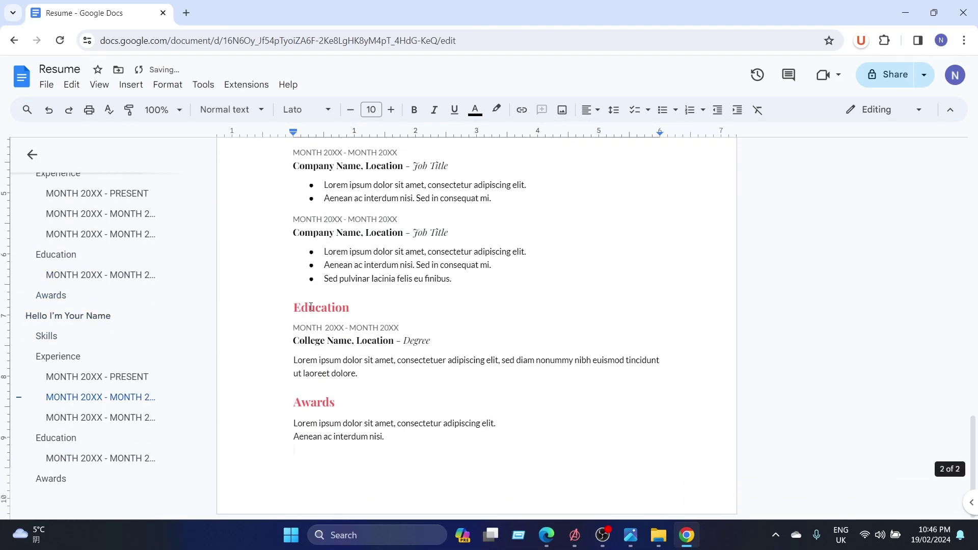
pyautogui.scroll(7, 285, 255)
pyautogui.scroll(-6, 277, 239)
pyautogui.scroll(18, 285, 213)
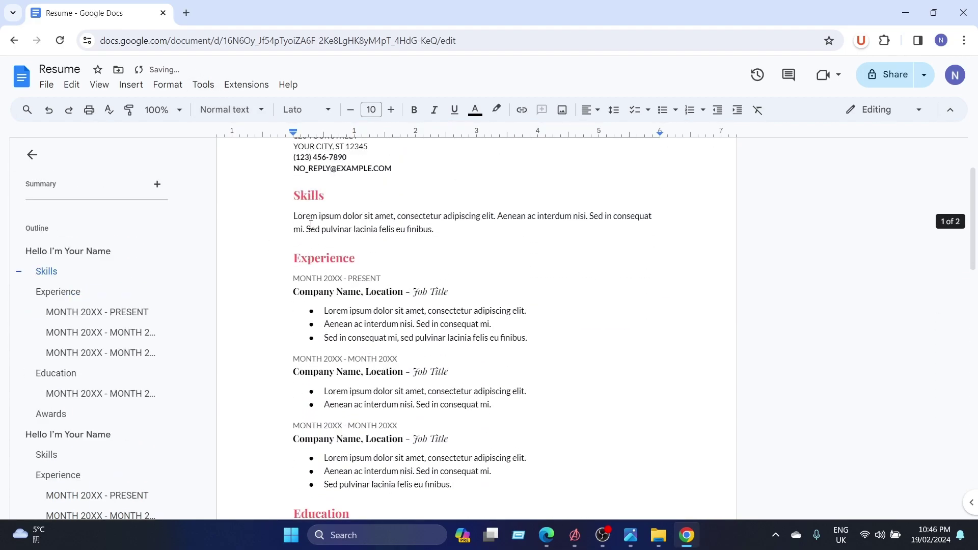
pyautogui.scroll(2, 293, 193)
pyautogui.click(298, 182)
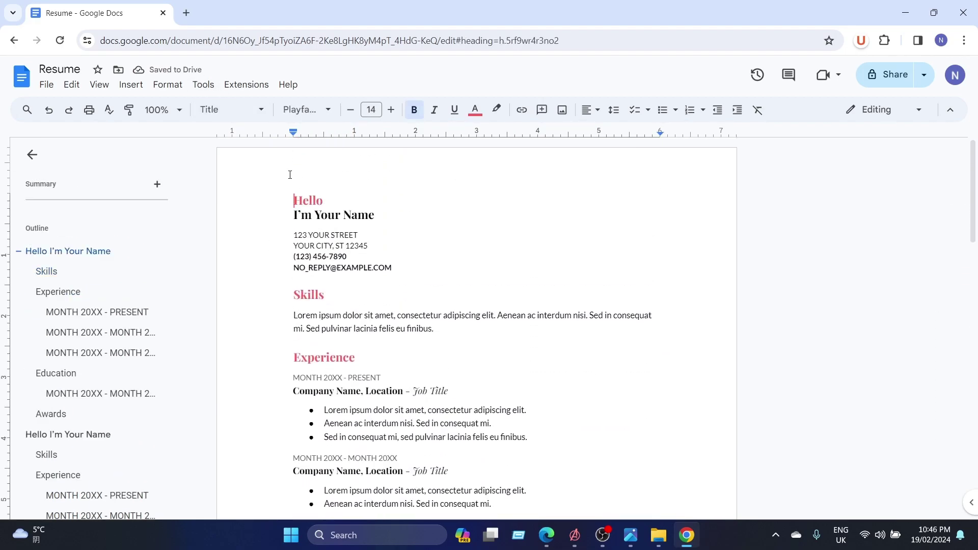
# Type the labels 11 and 22 above the Hello headings on pages 1 and 2.
pyautogui.press('Return')
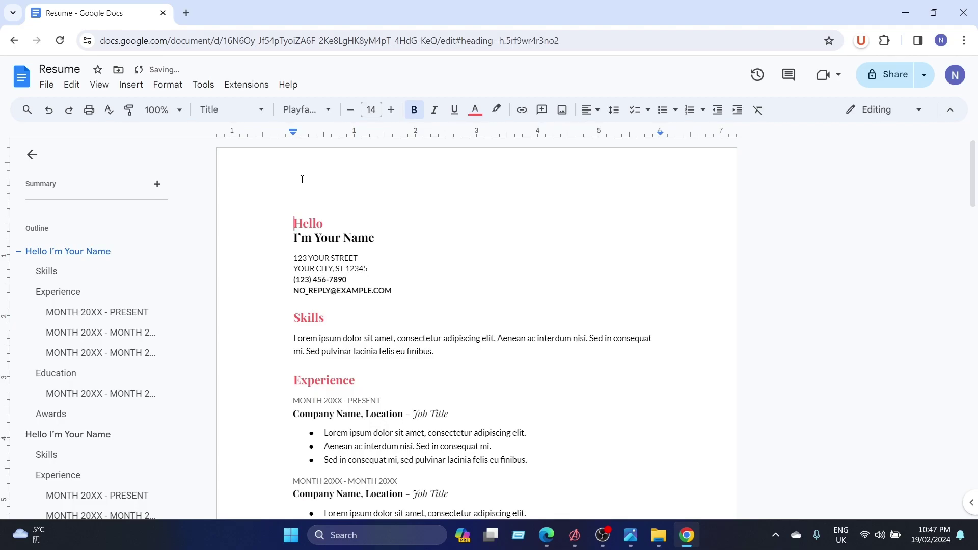
pyautogui.press('Up')
pyautogui.write('11')
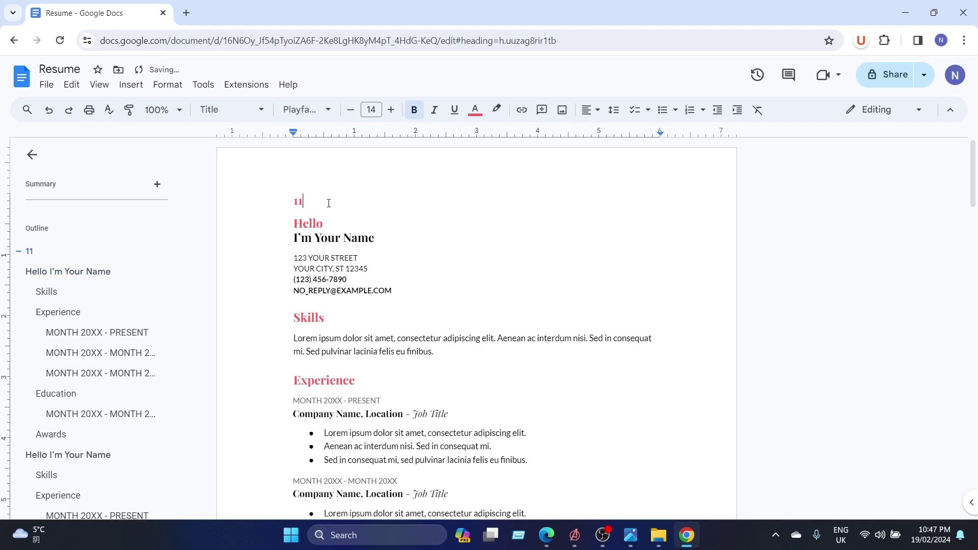
pyautogui.scroll(-10, 359, 260)
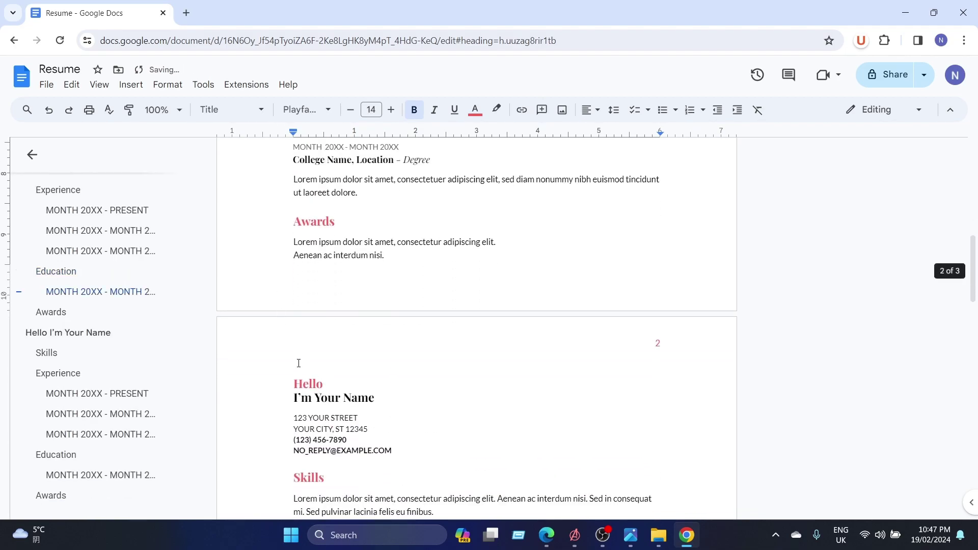
pyautogui.click(298, 363)
pyautogui.write('22')
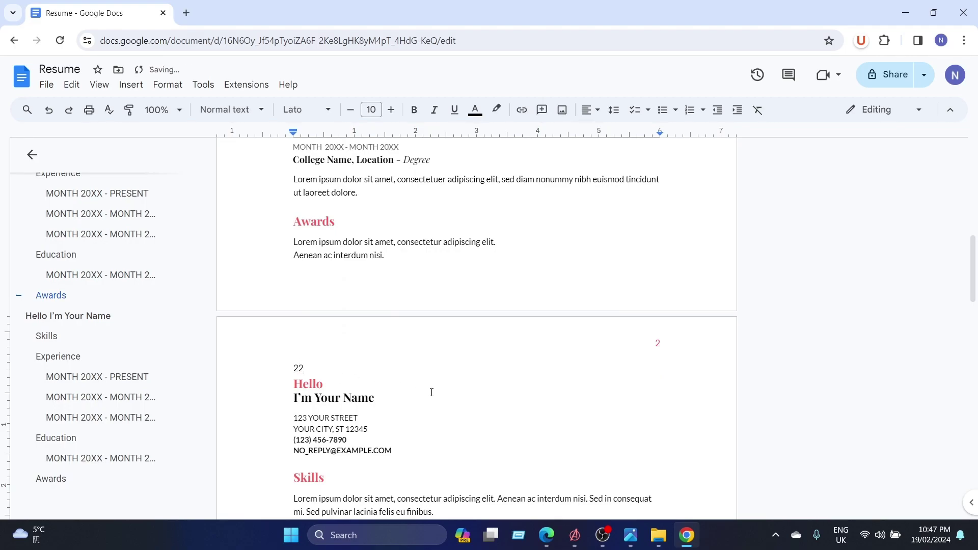
pyautogui.doubleClick(430, 395)
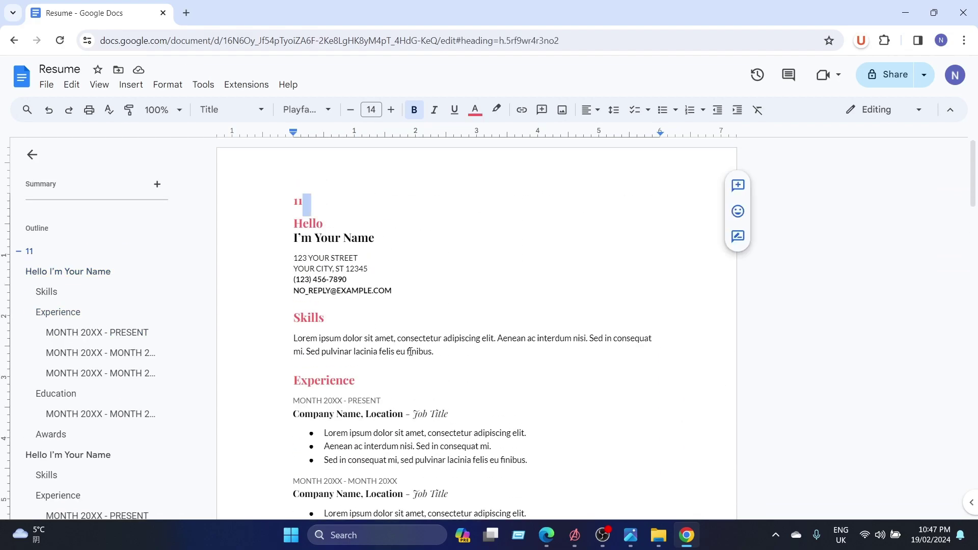
# Split the merged '11Hello' line so 11 stands on its own line.
pyautogui.doubleClick(372, 157)
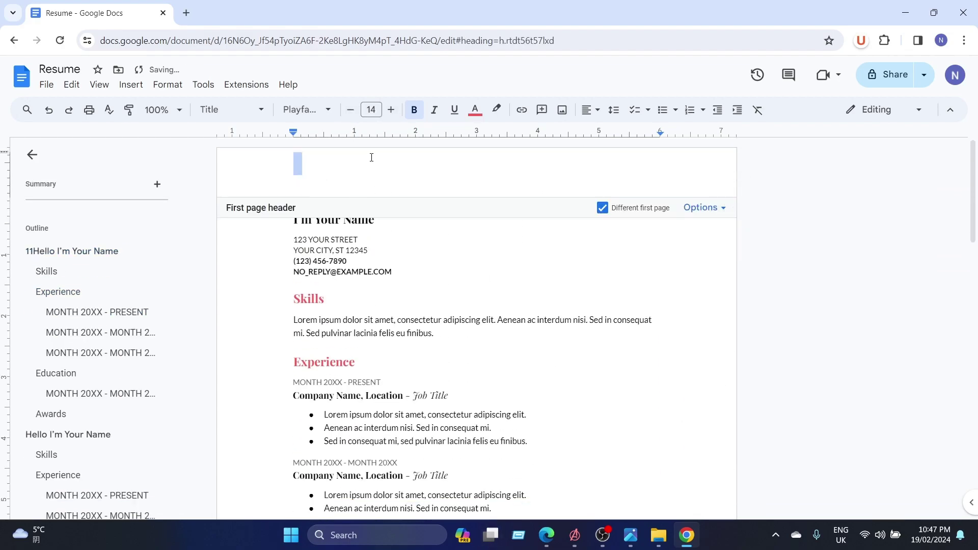
pyautogui.click(375, 273)
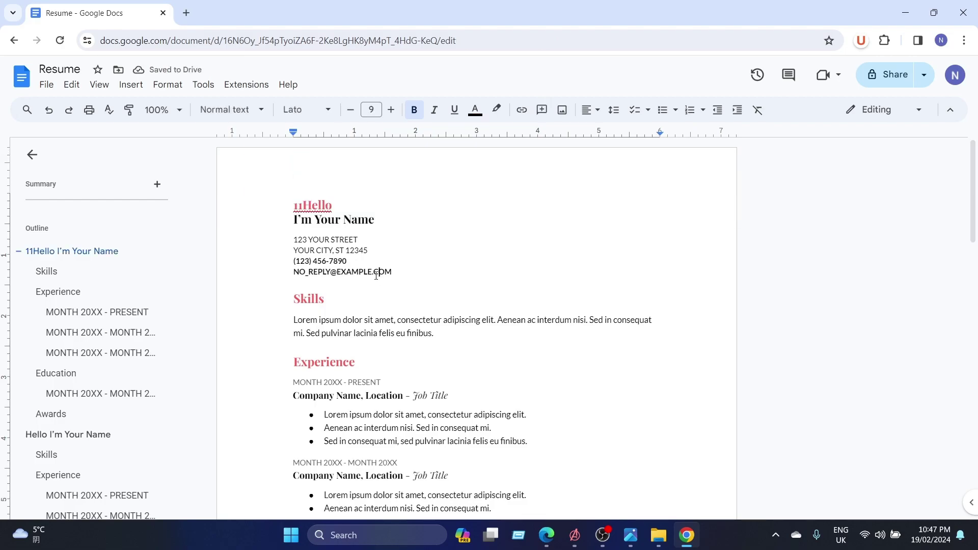
pyautogui.click(303, 207)
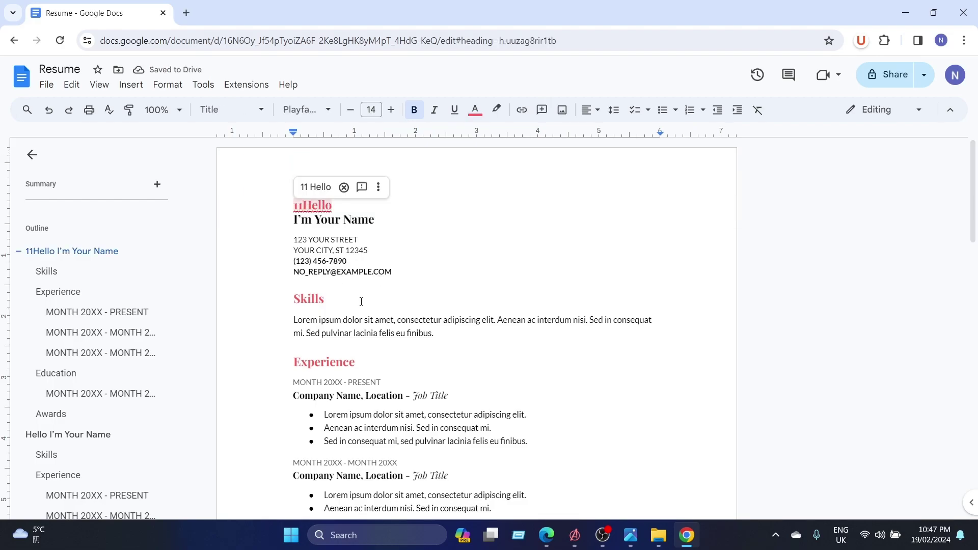
pyautogui.press('Return')
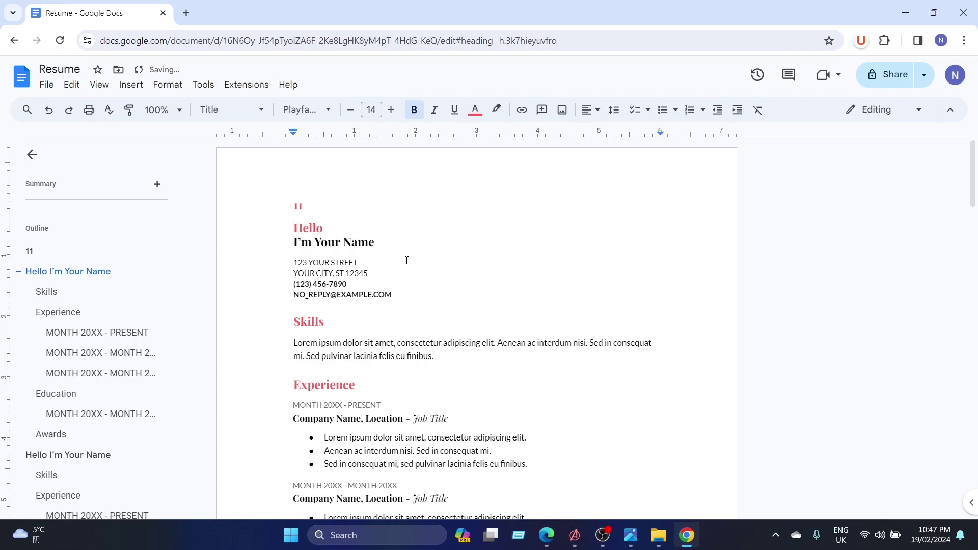
pyautogui.hotkey('ctrl', 'End')
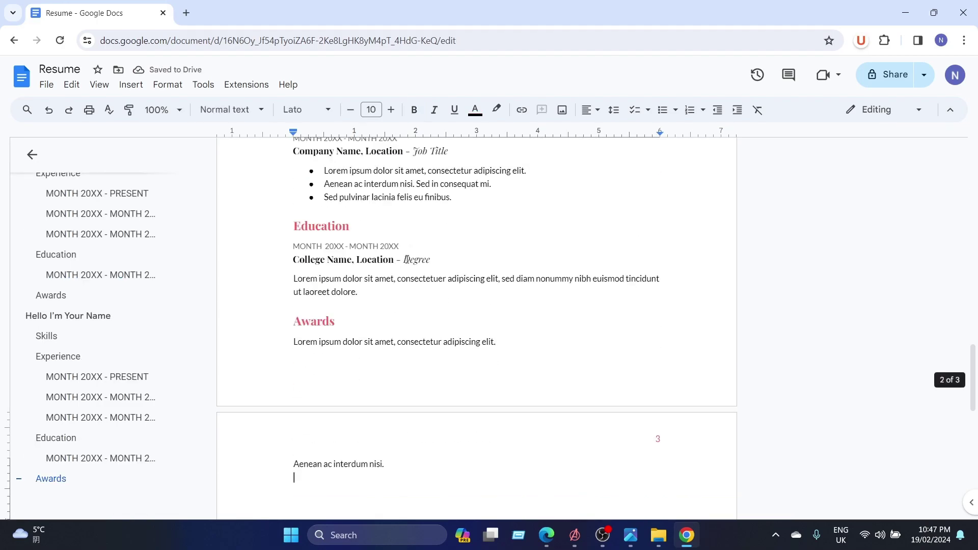
pyautogui.hotkey('ctrl', 'v')
pyautogui.scroll(5, 292, 228)
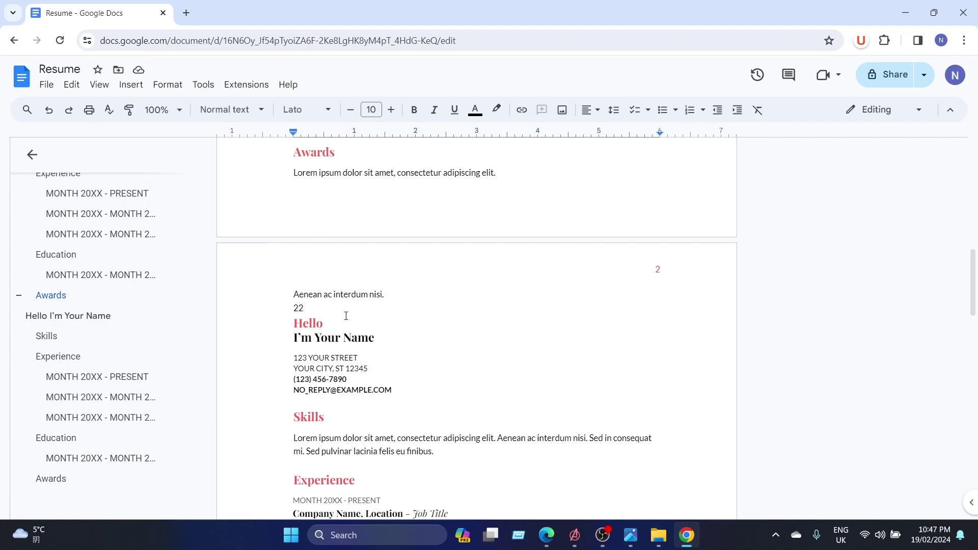
pyautogui.scroll(-4, 380, 349)
pyautogui.scroll(4, 316, 374)
pyautogui.scroll(-5, 338, 377)
pyautogui.scroll(-8, 337, 376)
pyautogui.scroll(-1, 340, 257)
pyautogui.scroll(4, 302, 233)
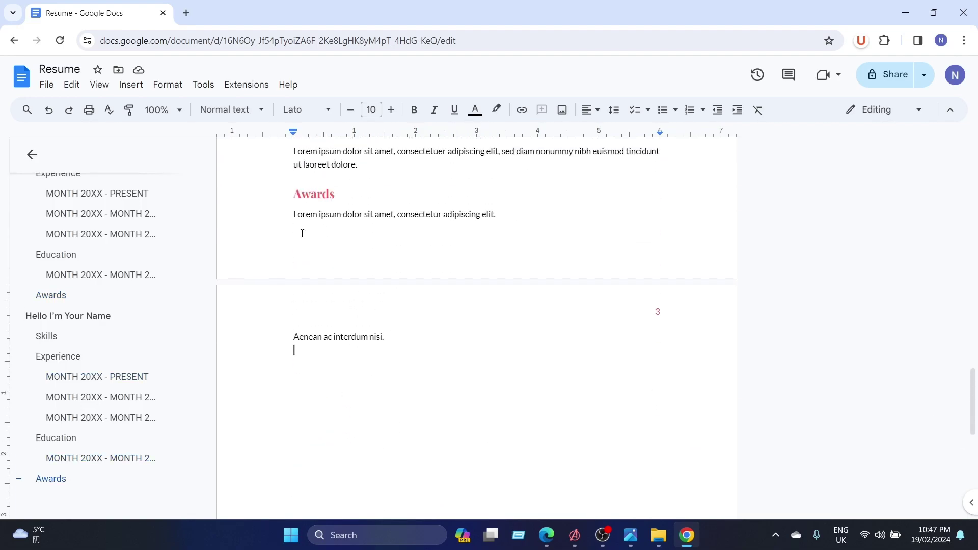
pyautogui.click(395, 238)
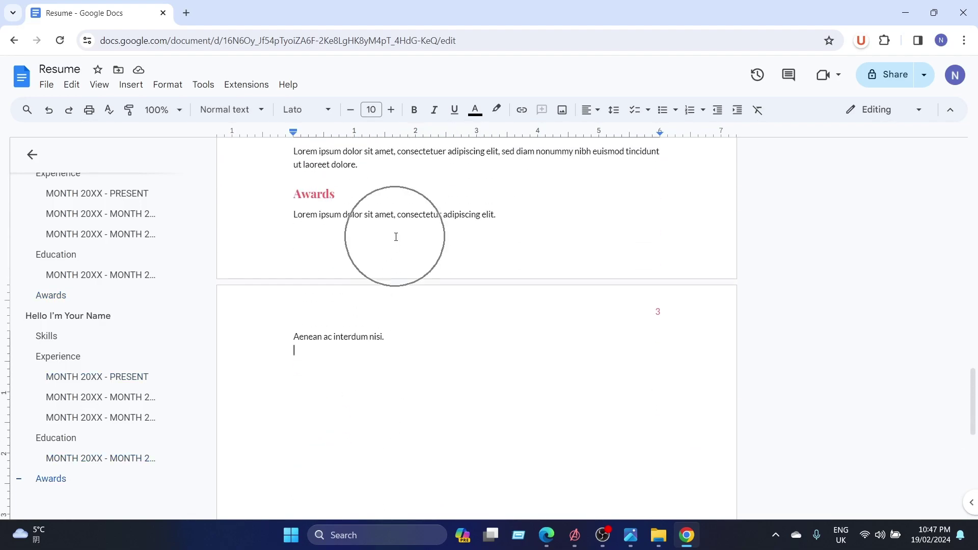
pyautogui.hotkey('ctrl', 'Home')
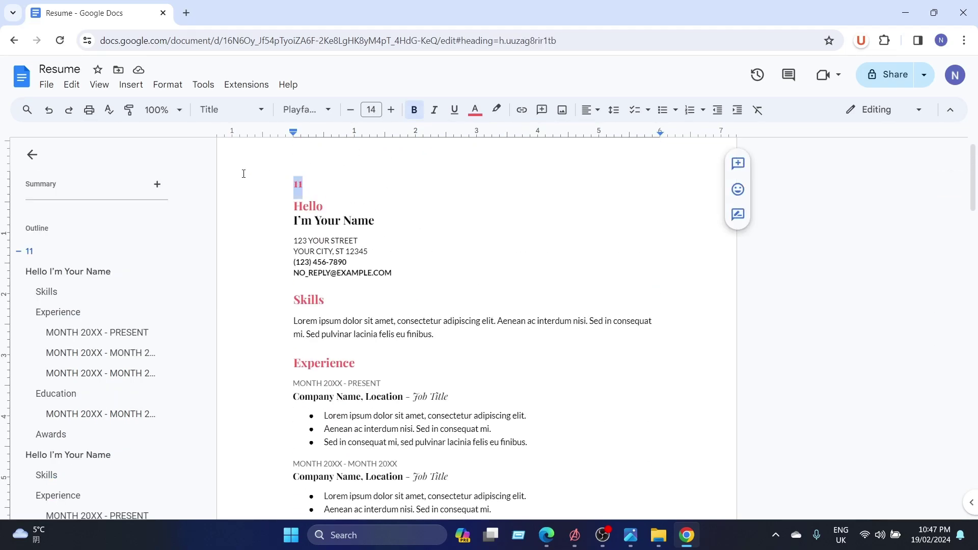
pyautogui.scroll(-10, 387, 336)
pyautogui.scroll(-6, 388, 356)
pyautogui.scroll(-8, 388, 360)
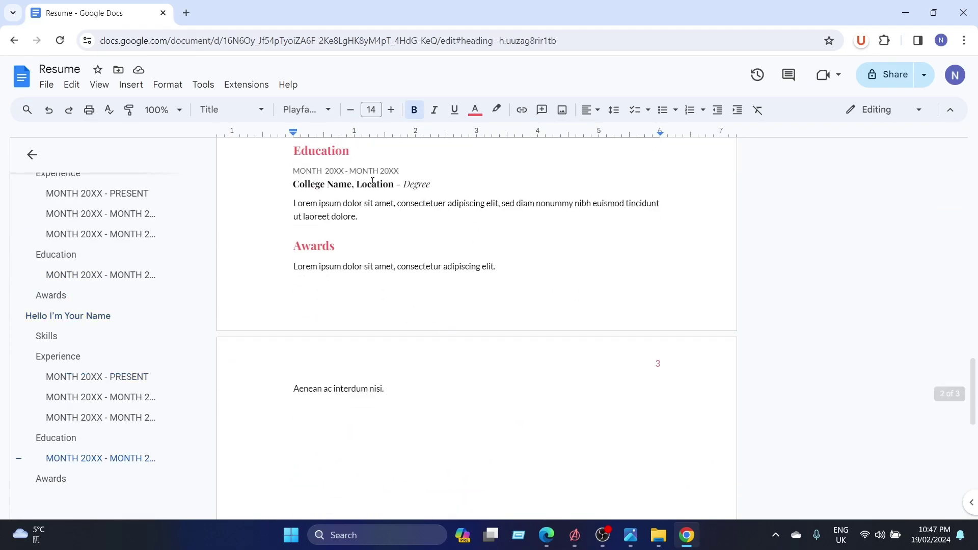
pyautogui.scroll(1, 407, 351)
pyautogui.scroll(1, 443, 333)
# Move the second copy's Education section below 'Aenean ac interdum nisi.' on page 3.
pyautogui.moveTo(394, 349); pyautogui.dragTo(294, 277)
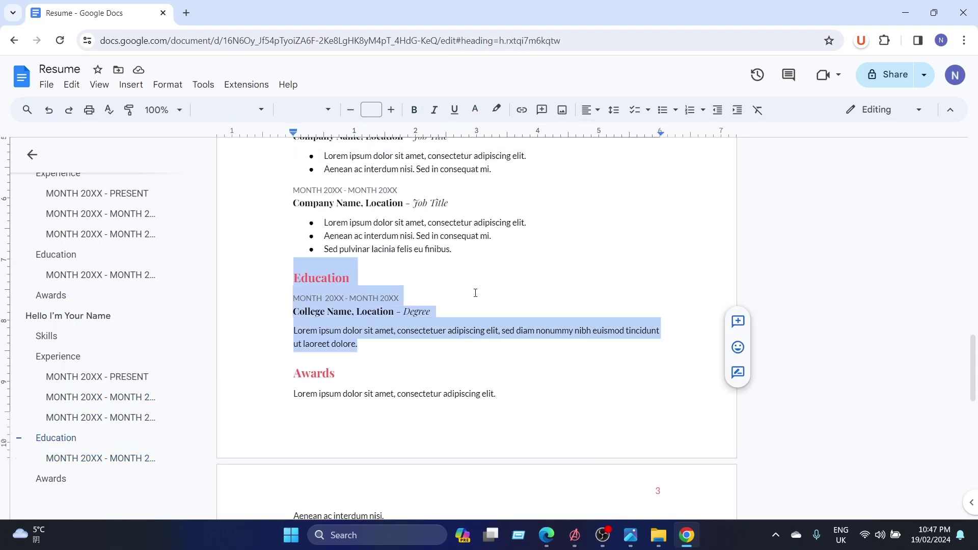
pyautogui.press('Delete')
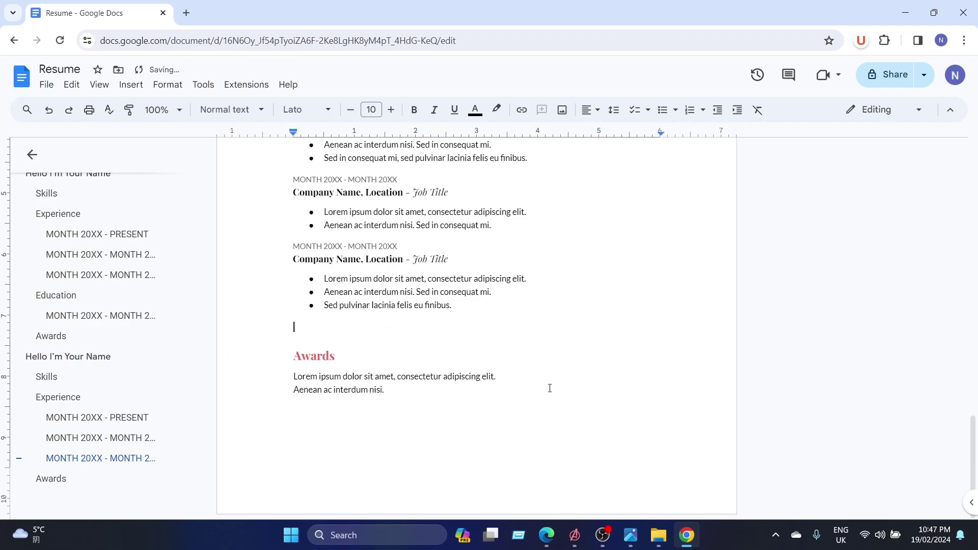
pyautogui.click(387, 391)
pyautogui.press('Return')
pyautogui.write('Education MONTH 20XX - MONTH 20XX College Name, Location - Degree Lorem ipsum dolor sit amet, consectetuer adipiscing elit, sed diam nonummy nibh euismod tincidunt ut laoreet dolore.')
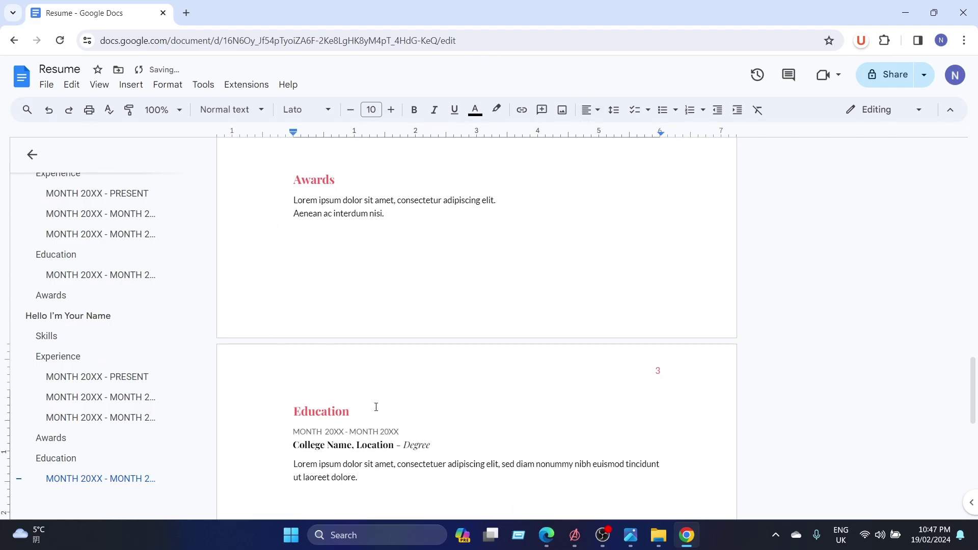
pyautogui.scroll(8, 376, 407)
pyautogui.scroll(6, 290, 171)
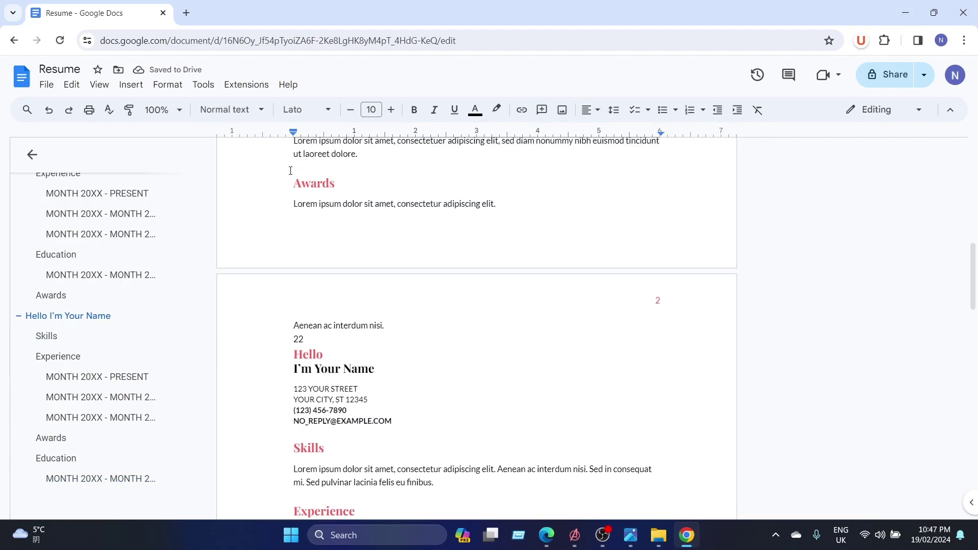
pyautogui.scroll(3, 290, 171)
# Underline the Awards heading and the sentence beneath it.
pyautogui.doubleClick(340, 338)
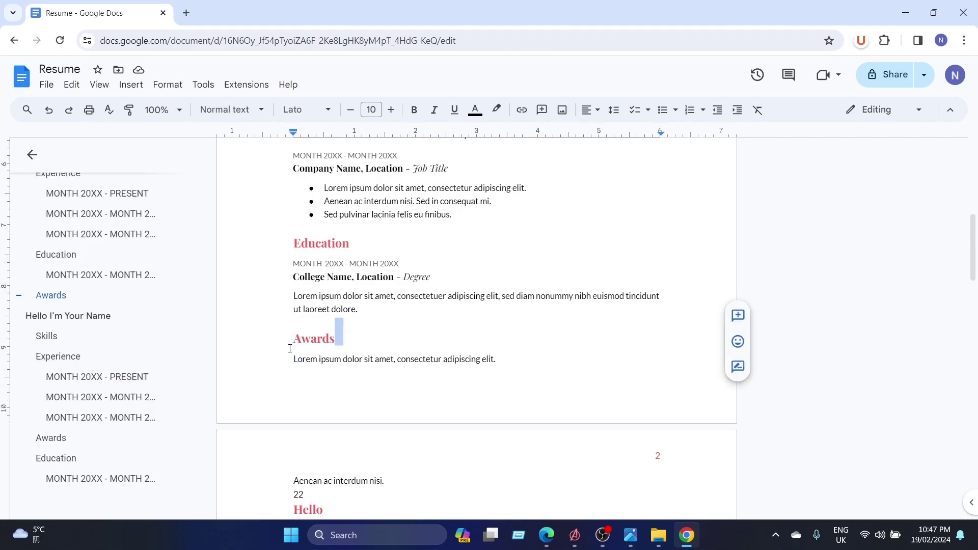
pyautogui.doubleClick(290, 349)
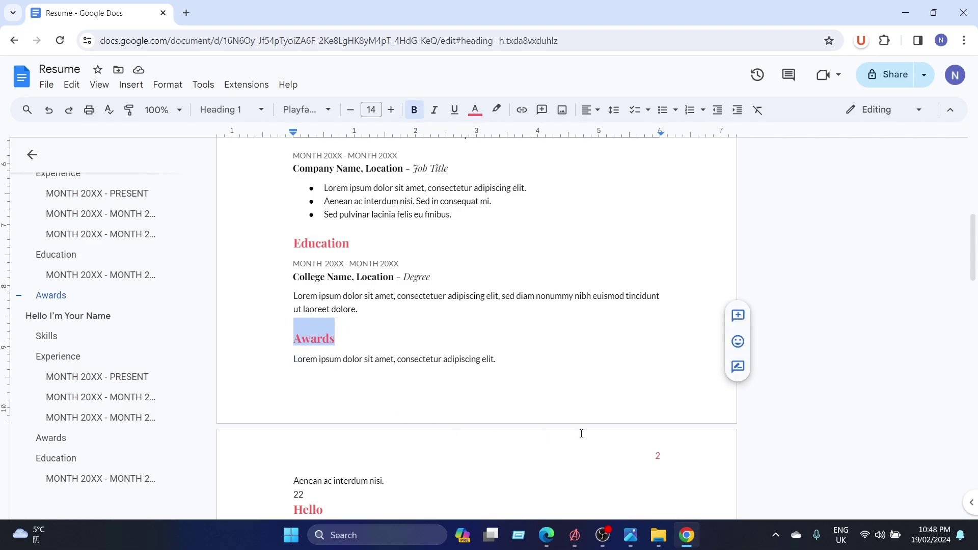
pyautogui.hotkey('ctrl', 'u')
pyautogui.click(316, 334)
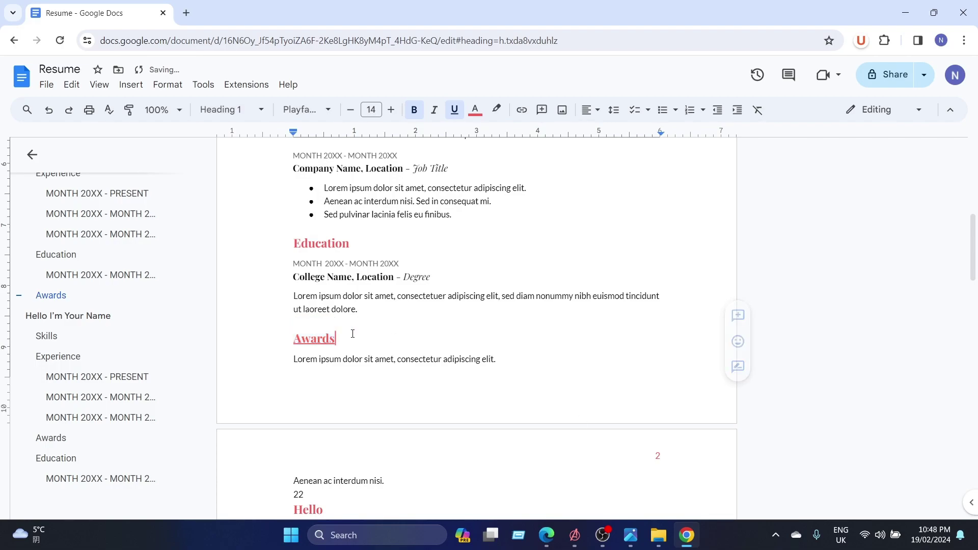
pyautogui.moveTo(496, 359); pyautogui.dragTo(381, 357)
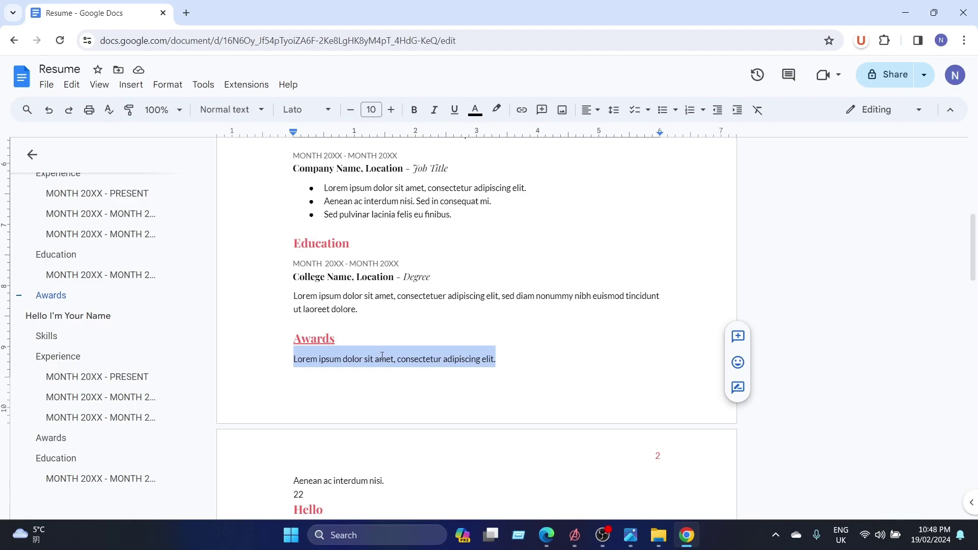
pyautogui.hotkey('ctrl', 'u')
# Italicize the sentence under Awards, undoing an accidental page-break move first.
pyautogui.click(338, 359)
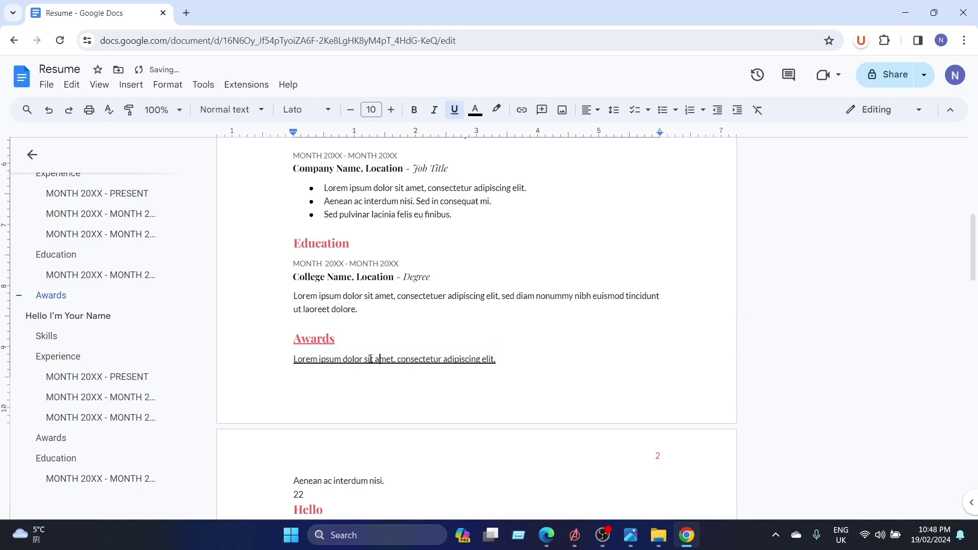
pyautogui.moveTo(497, 360)
pyautogui.mouseDown()
pyautogui.moveTo(275, 368)
pyautogui.moveTo(298, 374)
pyautogui.mouseUp()
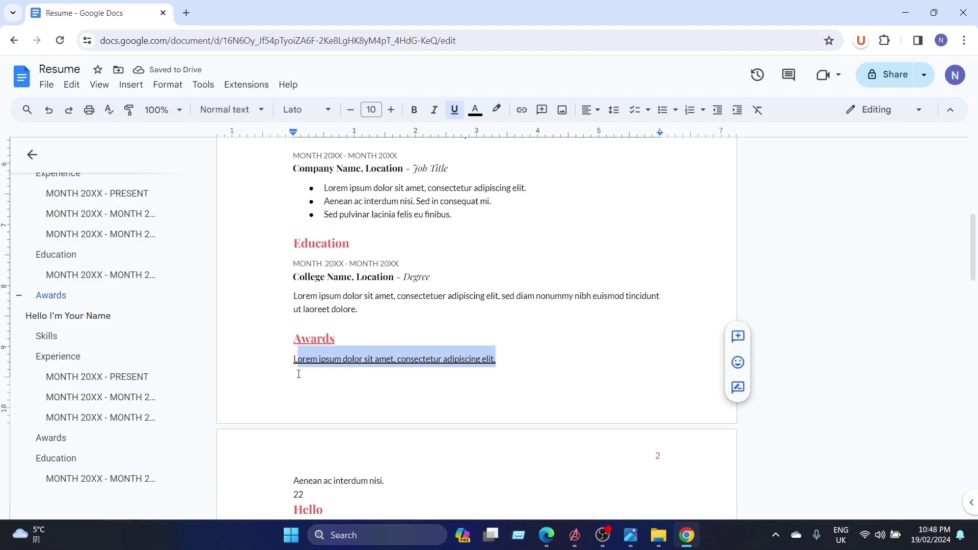
pyautogui.moveTo(595, 370); pyautogui.dragTo(509, 357)
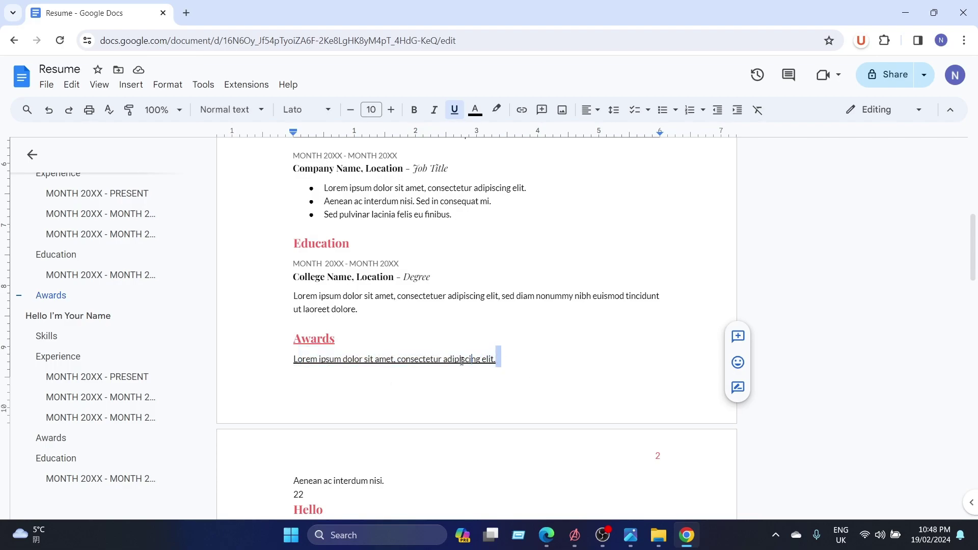
pyautogui.moveTo(285, 371); pyautogui.dragTo(306, 365)
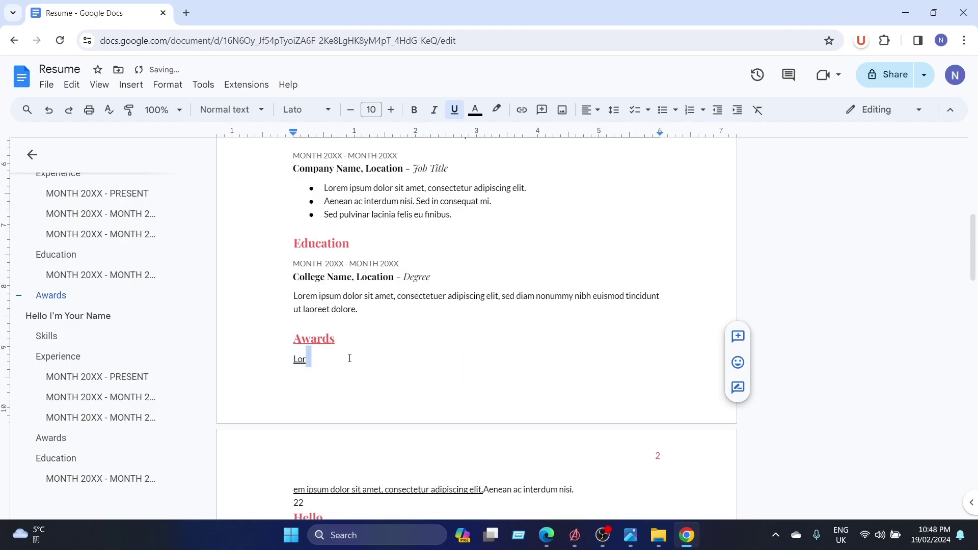
pyautogui.hotkey('ctrl', 'z')
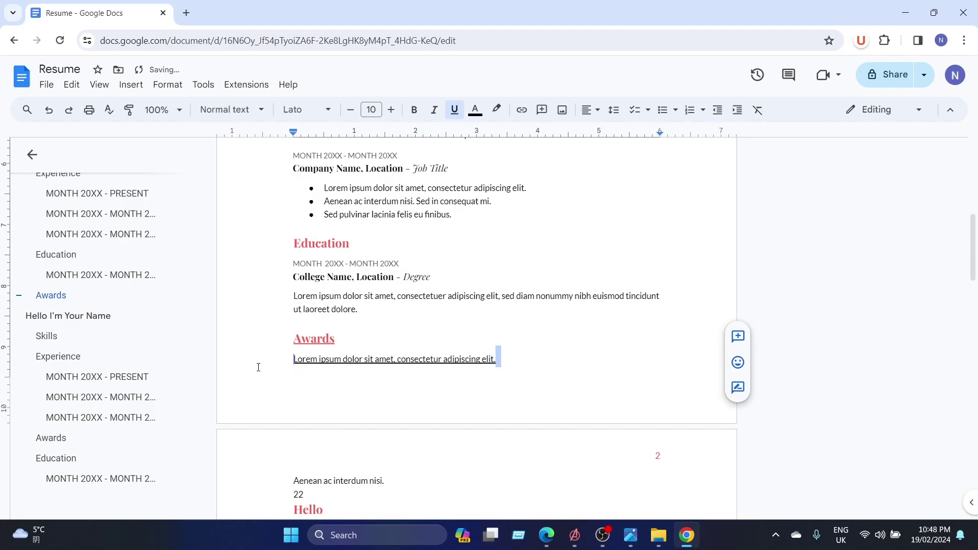
pyautogui.click(511, 369)
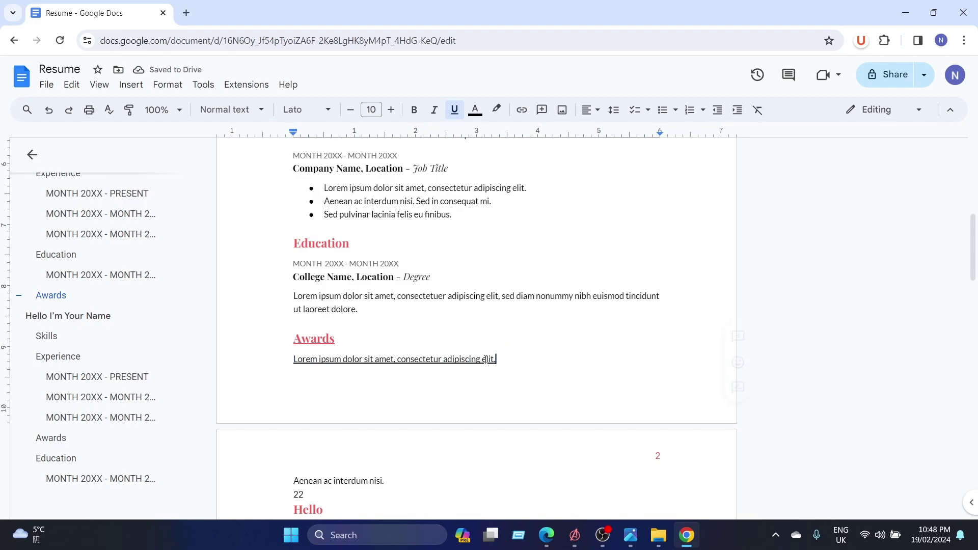
pyautogui.moveTo(485, 359); pyautogui.dragTo(275, 363)
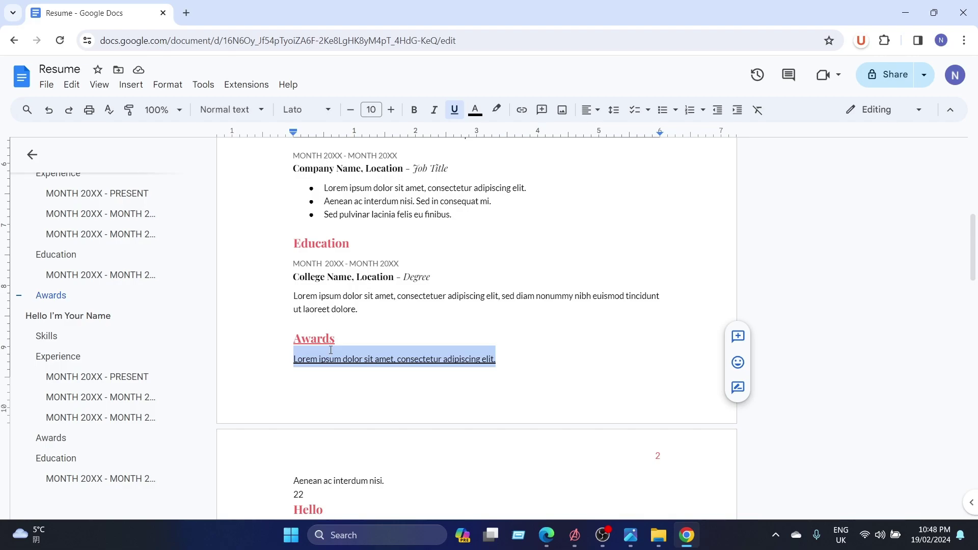
pyautogui.hotkey('ctrl', 'i')
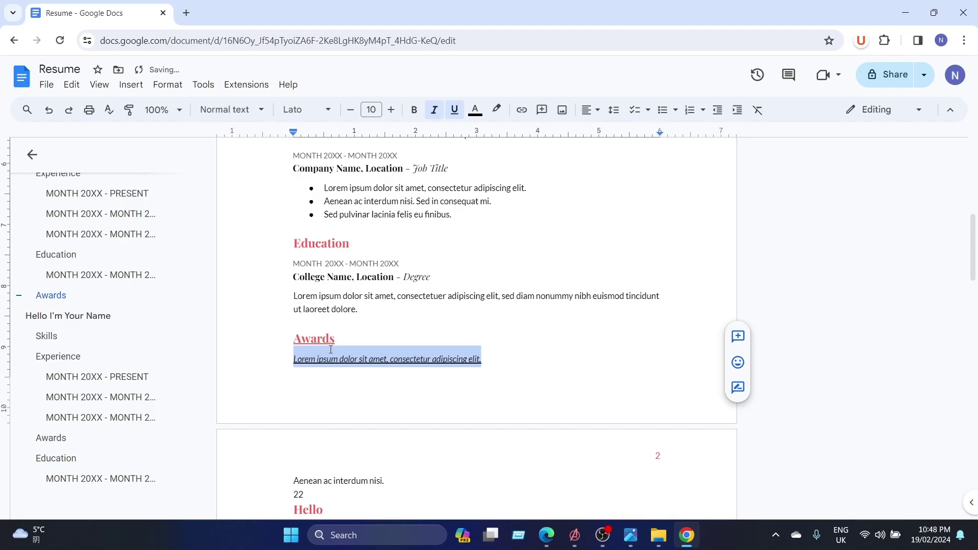
pyautogui.click(389, 377)
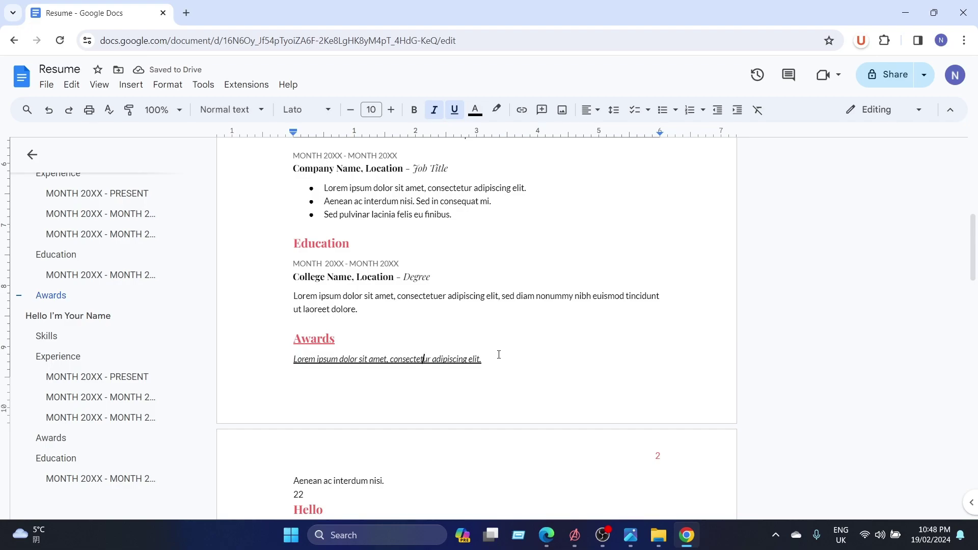
pyautogui.moveTo(498, 355); pyautogui.dragTo(544, 376)
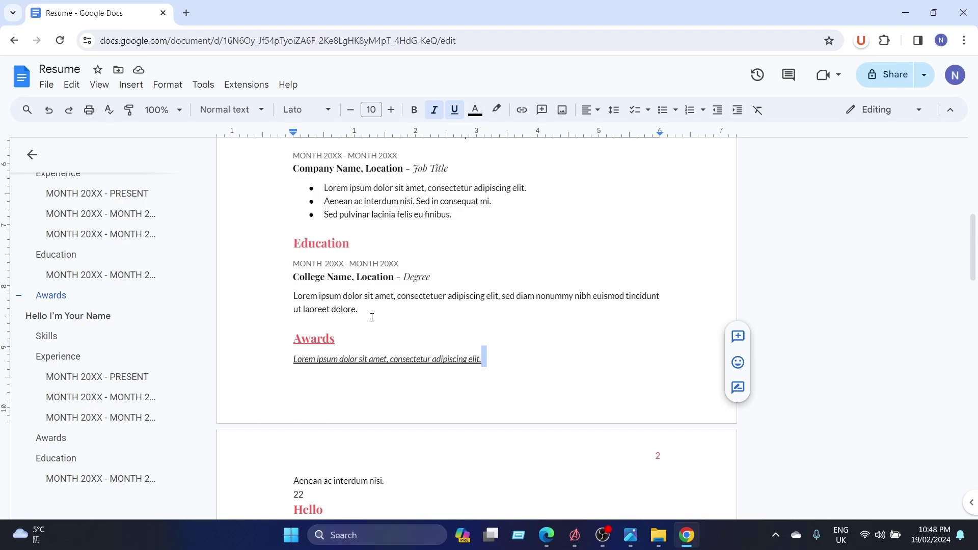
# Remove the italic and underline from the Awards sentence and heading.
pyautogui.tripleClick(395, 350)
pyautogui.hotkey('ctrl', 'i')
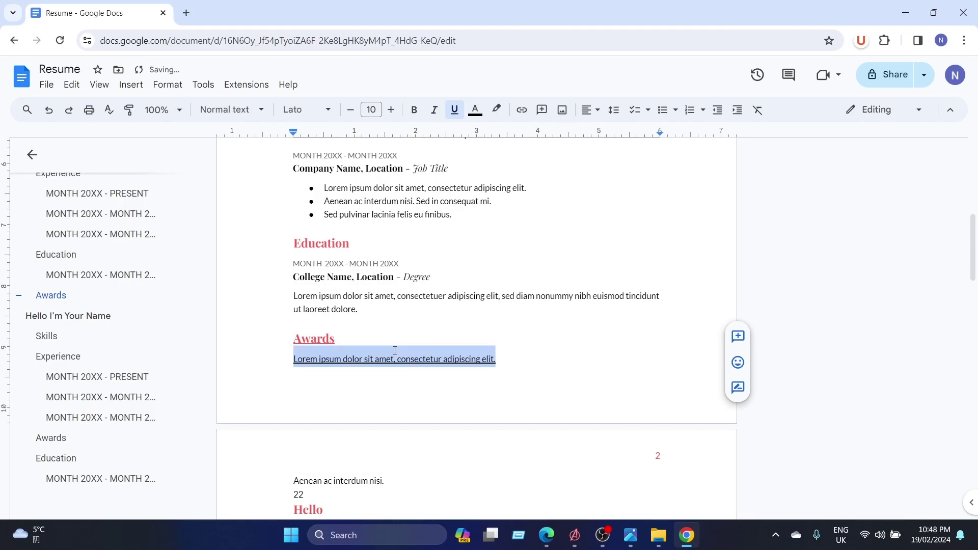
pyautogui.hotkey('ctrl', 'u')
pyautogui.hotkey('ctrl', 'z')
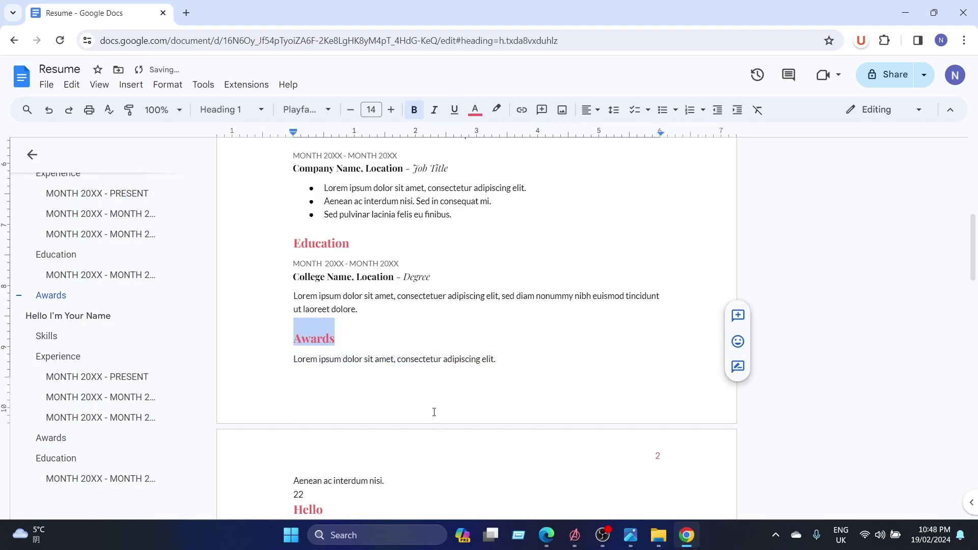
# Make the sentence under Awards bold.
pyautogui.click(399, 388)
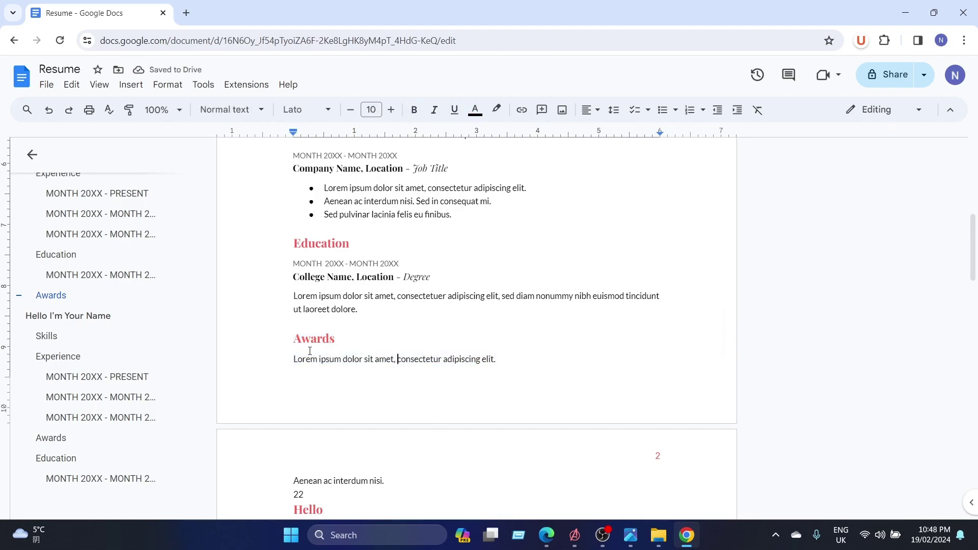
pyautogui.moveTo(557, 379); pyautogui.dragTo(299, 353)
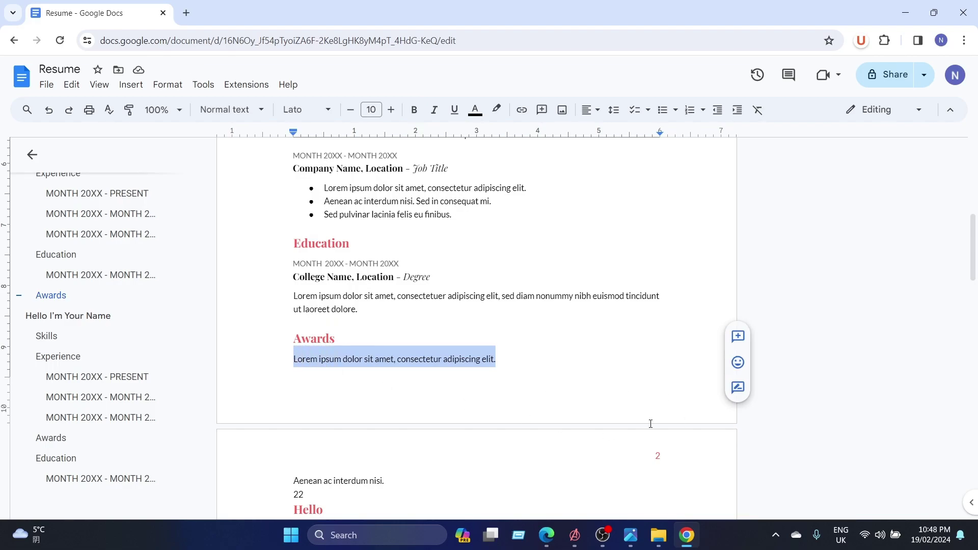
pyautogui.hotkey('ctrl', 'b')
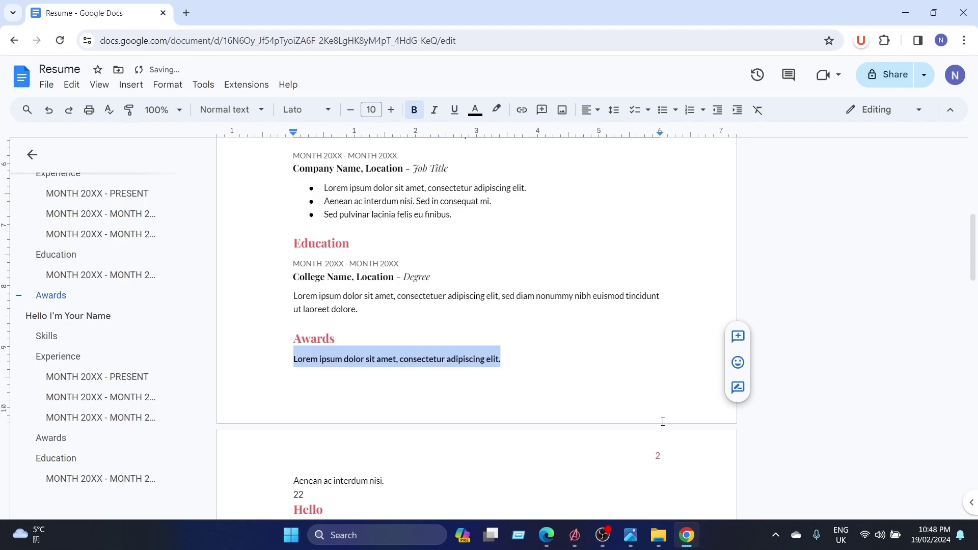
pyautogui.click(662, 422)
pyautogui.click(294, 360)
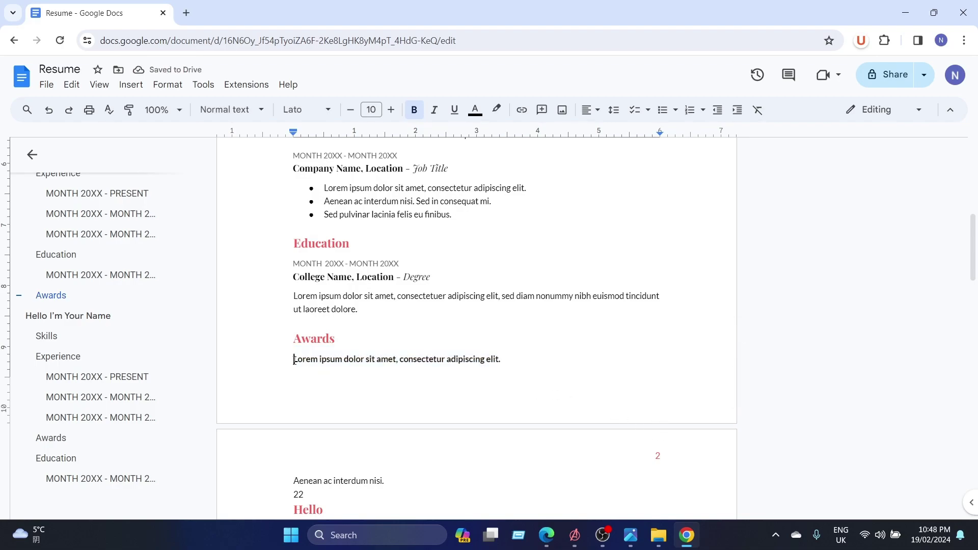
pyautogui.moveTo(294, 360); pyautogui.dragTo(508, 376)
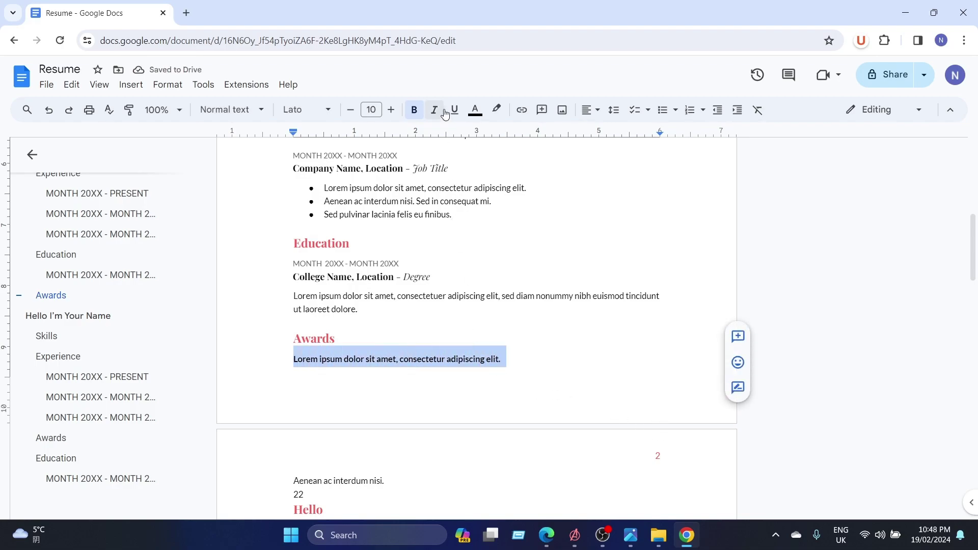
# Try right and then left alignment on the Awards line from the Align menu.
pyautogui.click(593, 111)
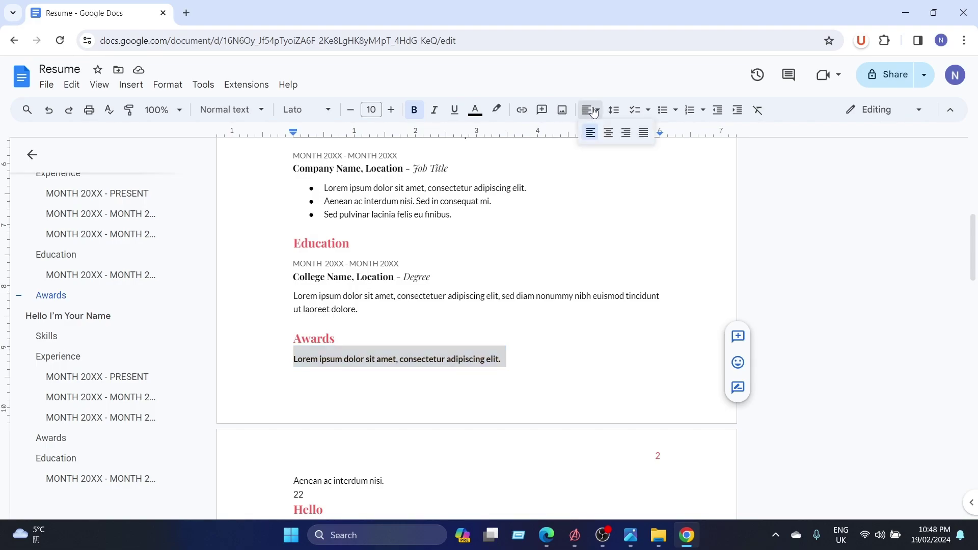
pyautogui.click(626, 133)
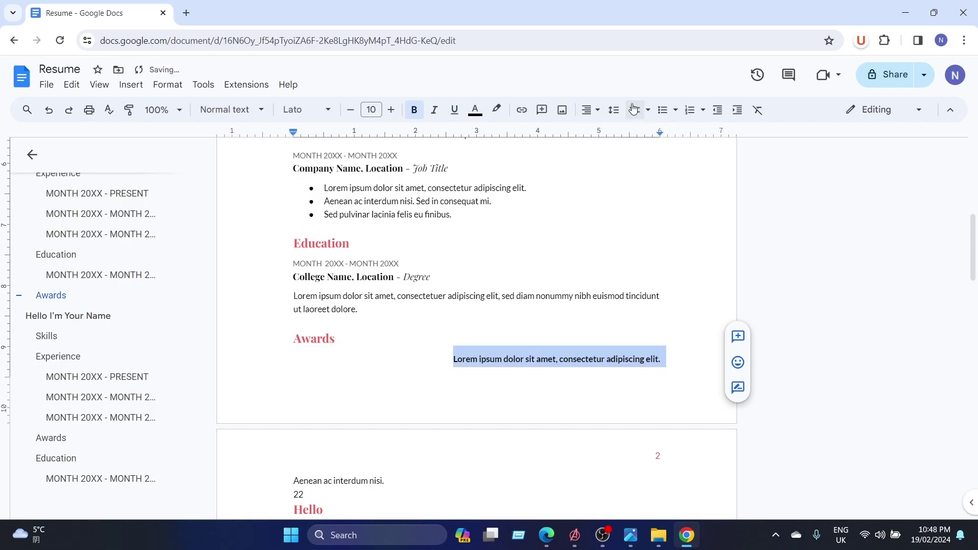
pyautogui.click(589, 110)
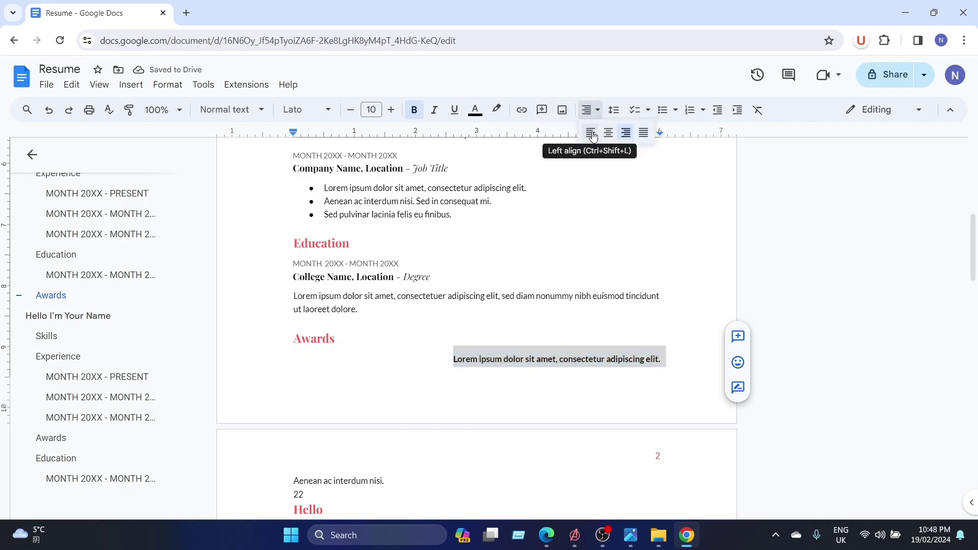
pyautogui.click(591, 134)
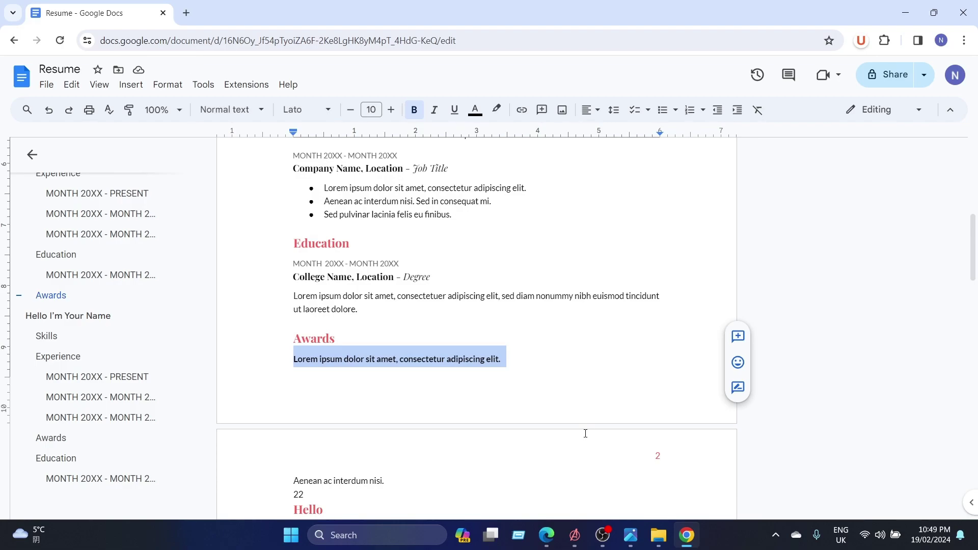
# Try right-align shortcuts, undoing the stray zeros typed into the Awards text.
pyautogui.hotkey('ctrl', 'shift', 'l')
pyautogui.write('0')
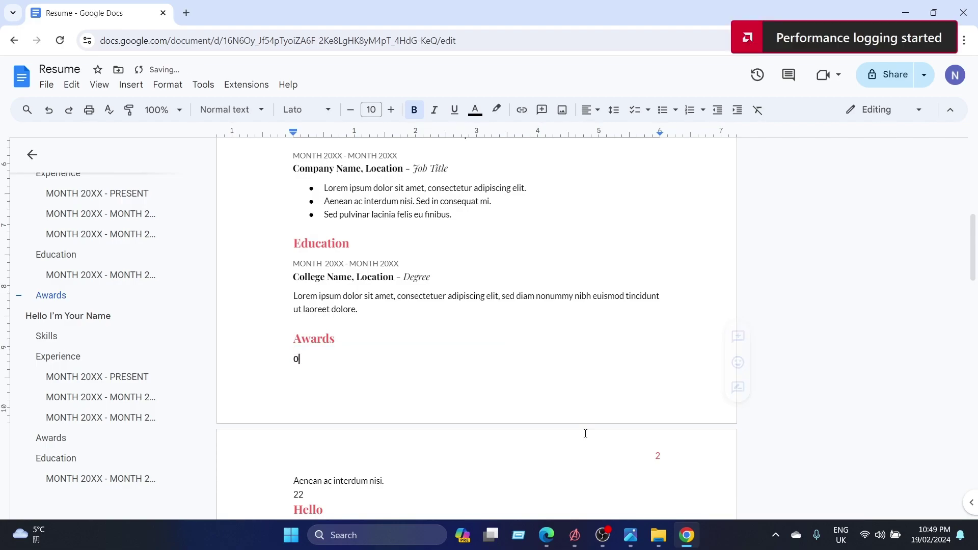
pyautogui.press('super+space')
pyautogui.hotkey('ctrl', 'shift', 'r')
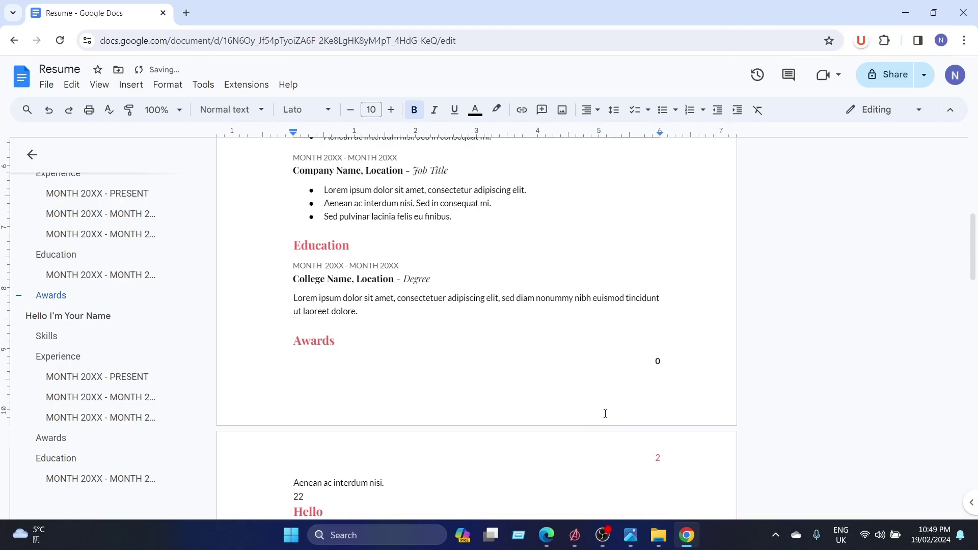
pyautogui.hotkey('ctrl', 'z')
pyautogui.hotkey('ctrl', 'z')
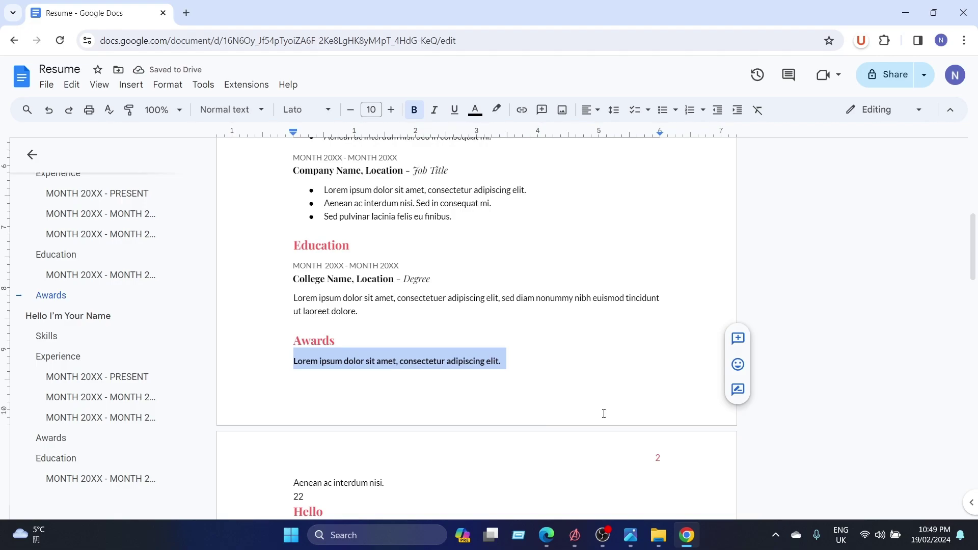
pyautogui.hotkey('ctrl', 'shift', 'r')
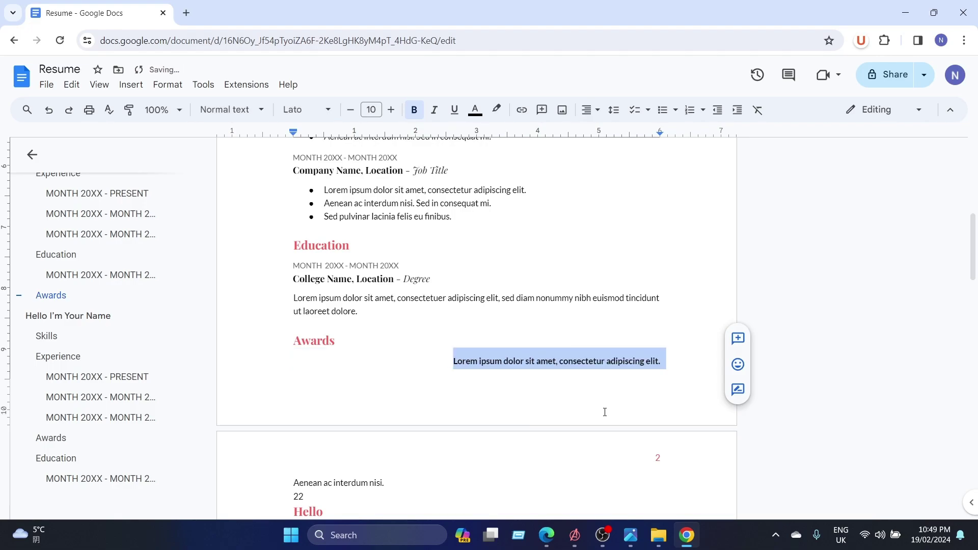
pyautogui.write('000000000000')
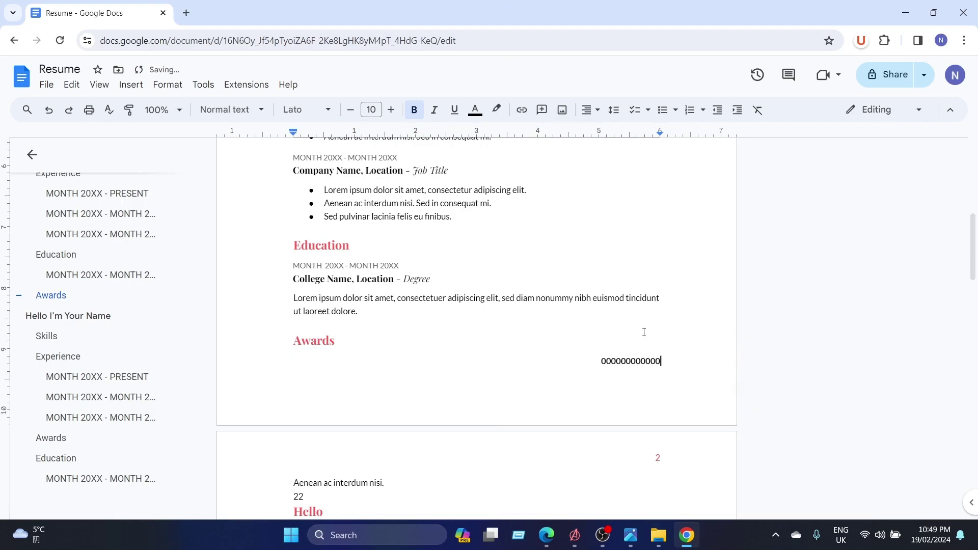
pyautogui.write('0')
pyautogui.hotkey('ctrl', 'z')
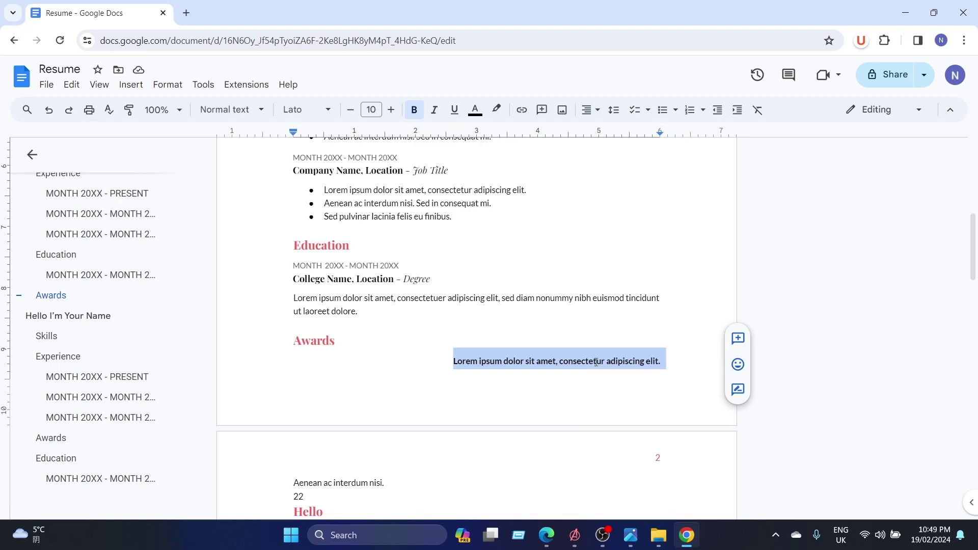
# Center the bold Awards line with Ctrl+Shift+E.
pyautogui.press('super+space')
pyautogui.hotkey('ctrl', 'shift', 'e')
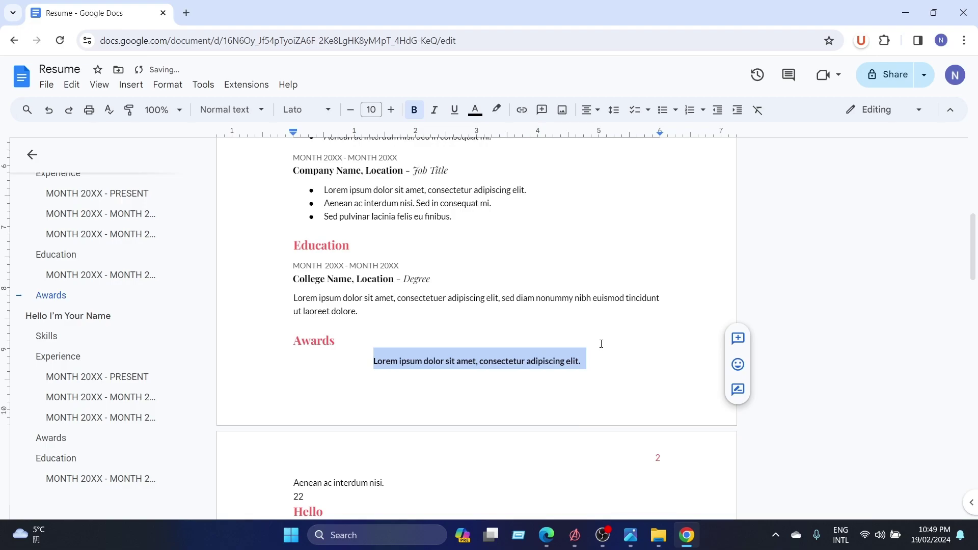
pyautogui.click(591, 108)
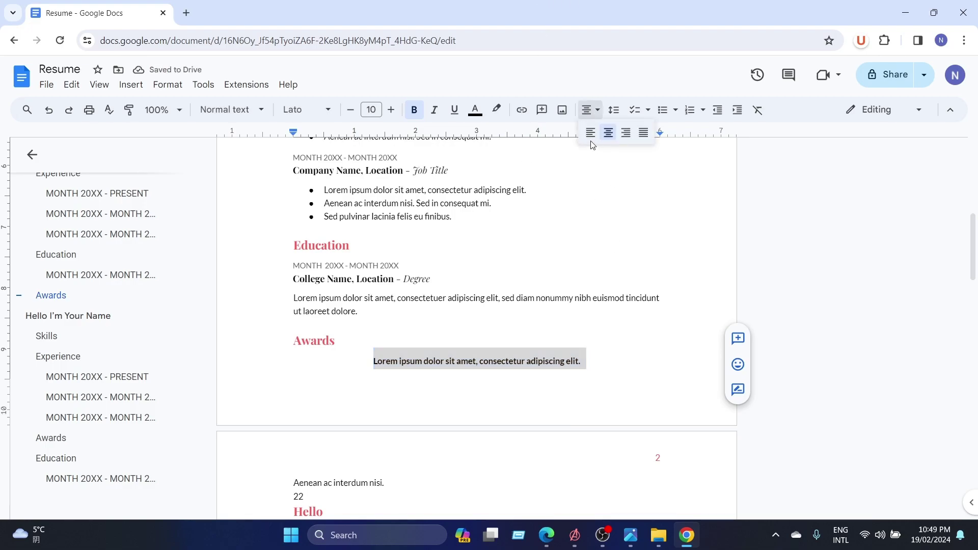
pyautogui.click(590, 134)
pyautogui.scroll(-1, 541, 371)
pyautogui.scroll(-4, 486, 356)
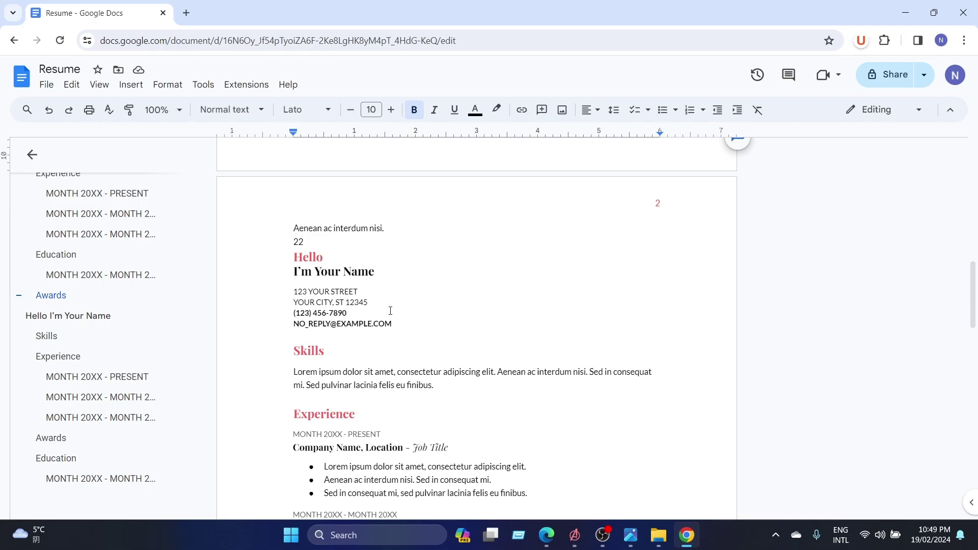
# Push the second resume copy down with an extra line before 'Aenean ac interdum nisi.'.
pyautogui.press('Return')
pyautogui.press('Return')
pyautogui.press('Return')
pyautogui.press('Return')
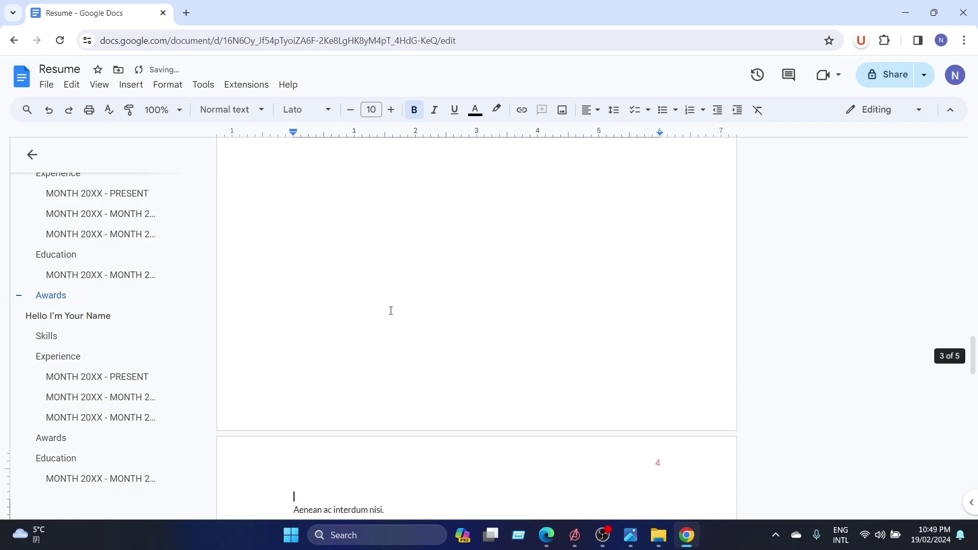
pyautogui.scroll(3, 383, 304)
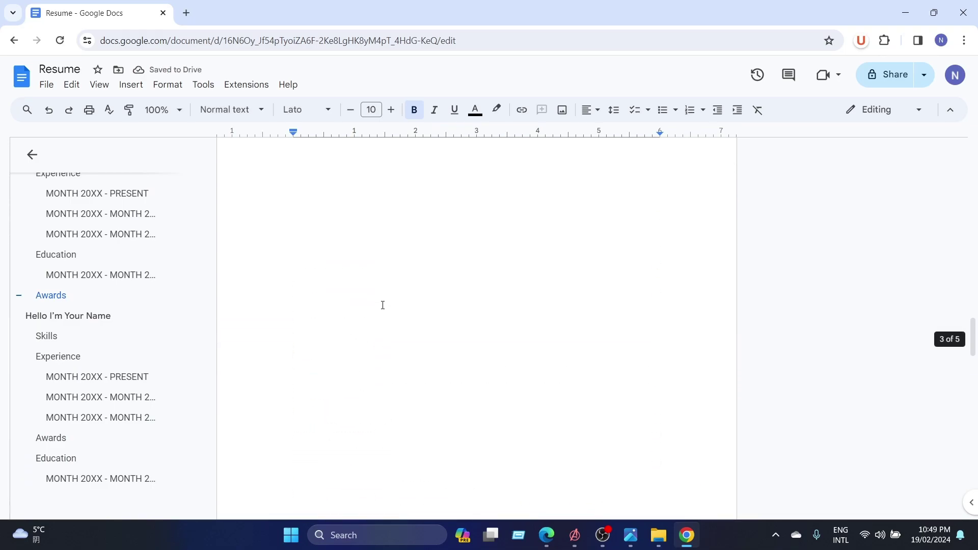
pyautogui.scroll(5, 382, 305)
pyautogui.scroll(2, 382, 305)
pyautogui.scroll(5, 381, 306)
pyautogui.scroll(5, 377, 306)
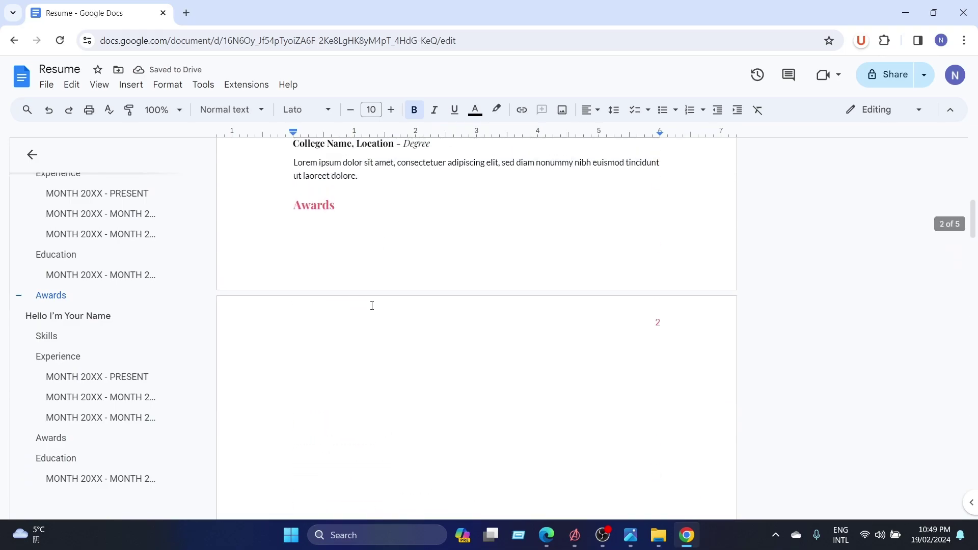
pyautogui.scroll(-3, 368, 307)
pyautogui.scroll(-8, 358, 318)
pyautogui.scroll(-6, 353, 329)
pyautogui.scroll(-7, 352, 316)
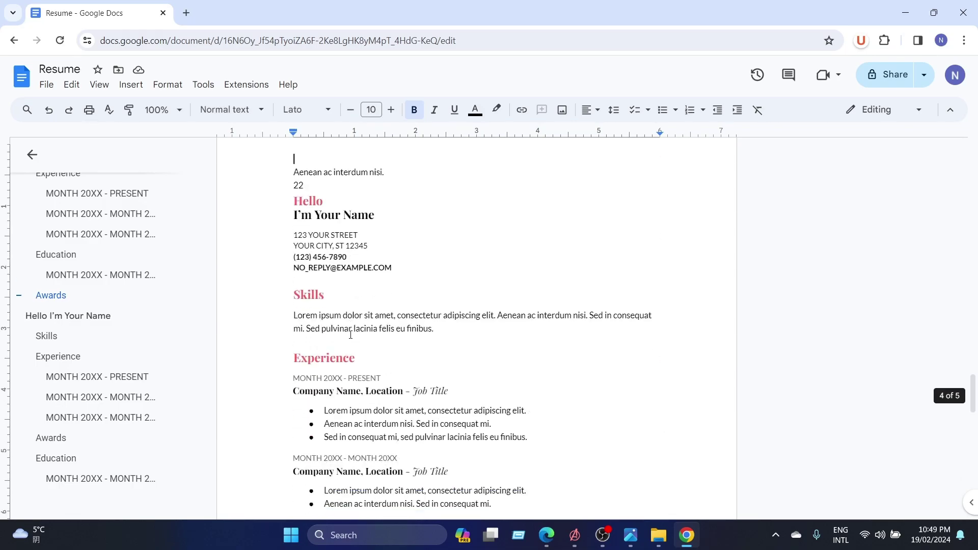
pyautogui.scroll(1, 316, 214)
pyautogui.scroll(5, 306, 219)
pyautogui.scroll(3, 307, 239)
pyautogui.scroll(-3, 307, 242)
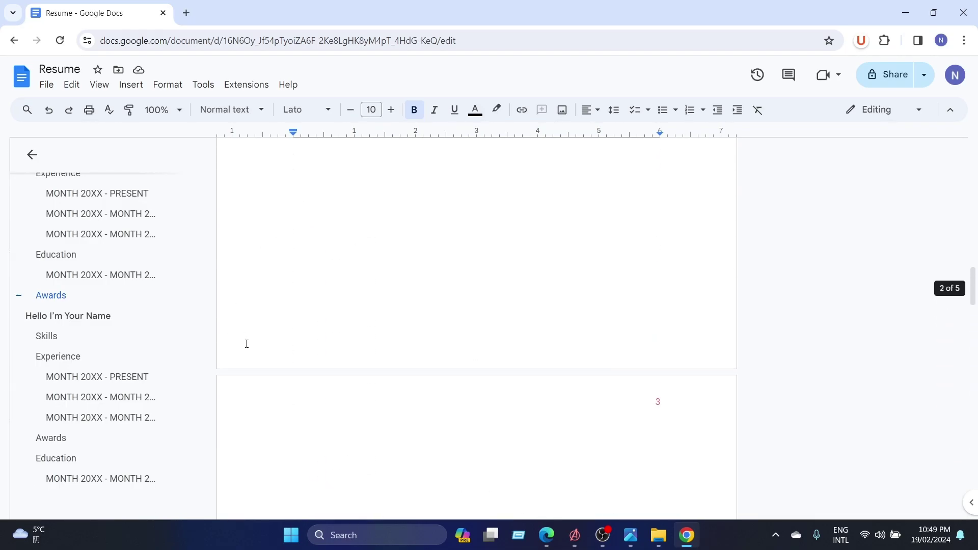
# Position the cursor at the top of page 3 and above the page 4 text.
pyautogui.click(277, 395)
pyautogui.scroll(-2, 303, 394)
pyautogui.write('3')
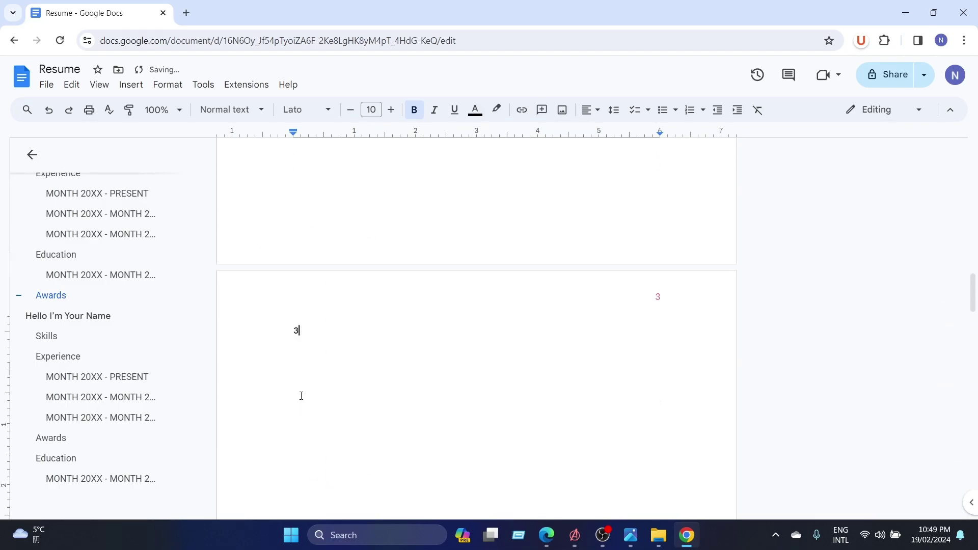
pyautogui.scroll(-6, 302, 394)
pyautogui.scroll(-5, 303, 394)
pyautogui.click(298, 257)
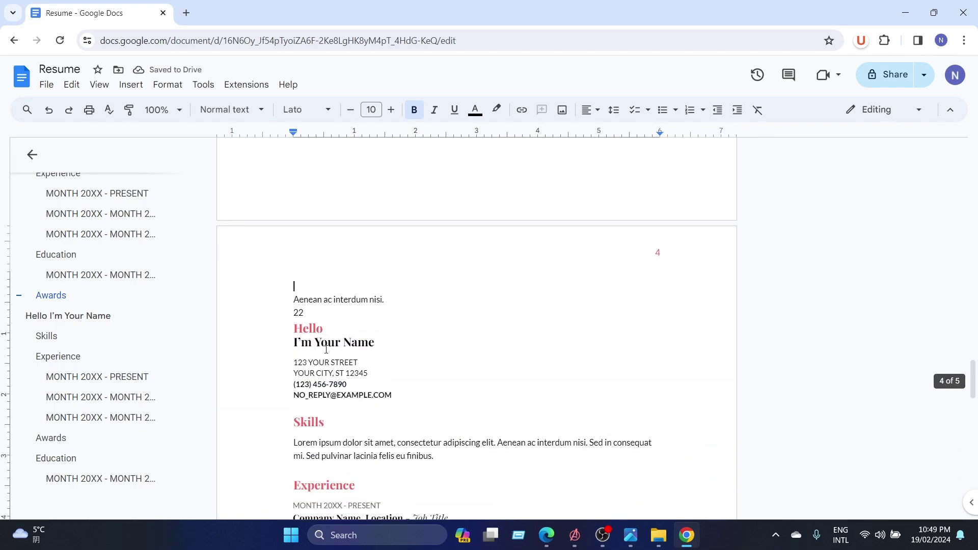
# Type '4', start a new line, and push the following resume text onto a new page.
pyautogui.write('4')
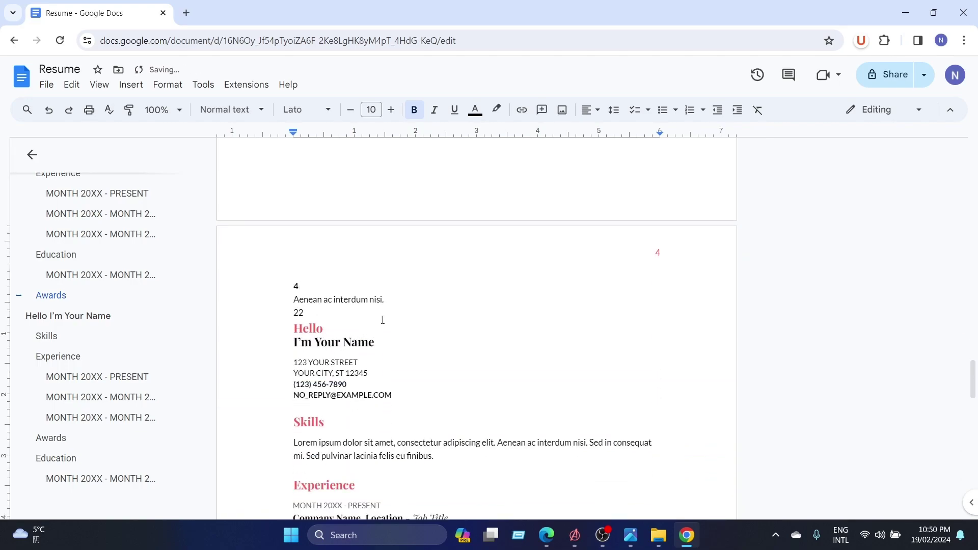
pyautogui.press('Return')
pyautogui.hotkey('ctrl', 'Return')
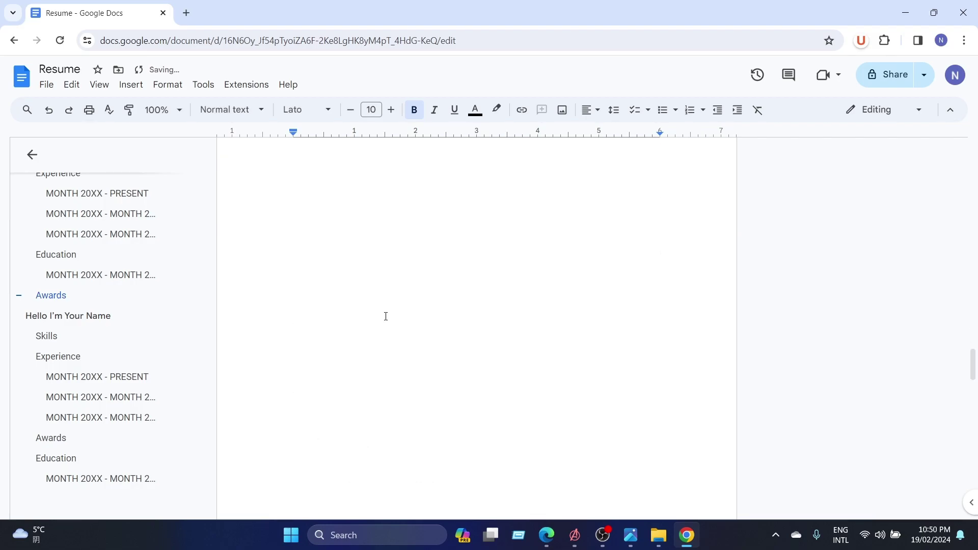
# Insert a page break after the Education section.
pyautogui.scroll(4, 340, 242)
pyautogui.scroll(2, 335, 244)
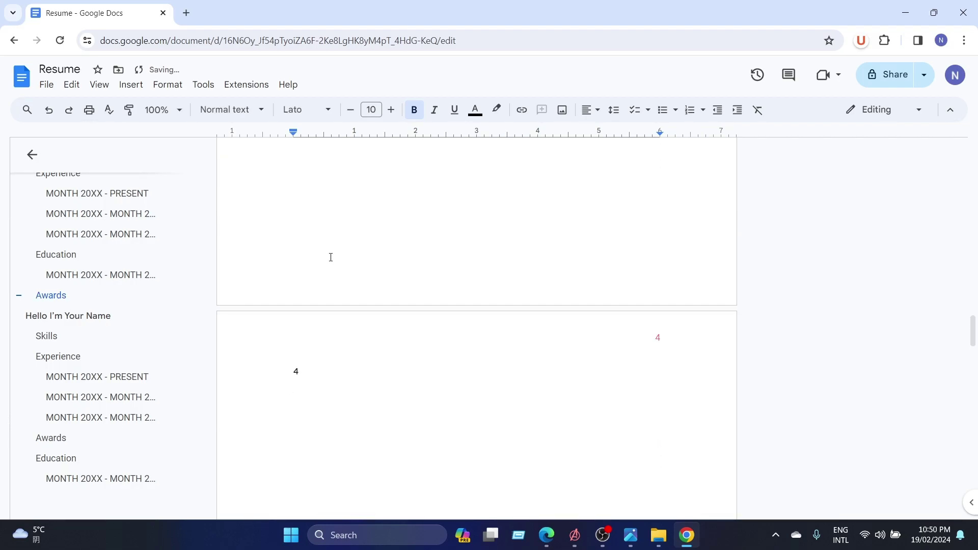
pyautogui.scroll(-2, 329, 255)
pyautogui.scroll(-3, 329, 292)
pyautogui.scroll(-3, 289, 233)
pyautogui.scroll(-2, 324, 334)
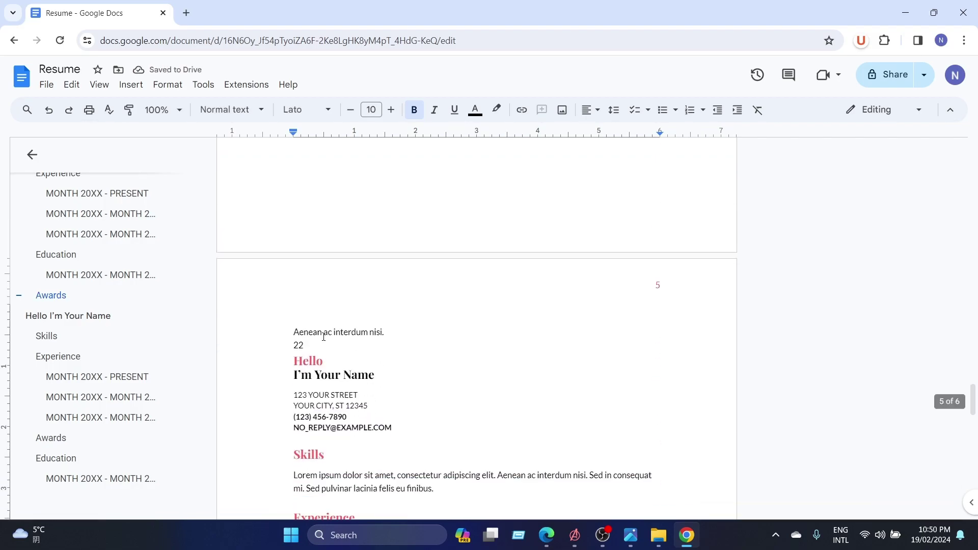
pyautogui.scroll(-5, 323, 336)
pyautogui.scroll(-5, 320, 336)
pyautogui.scroll(-5, 319, 346)
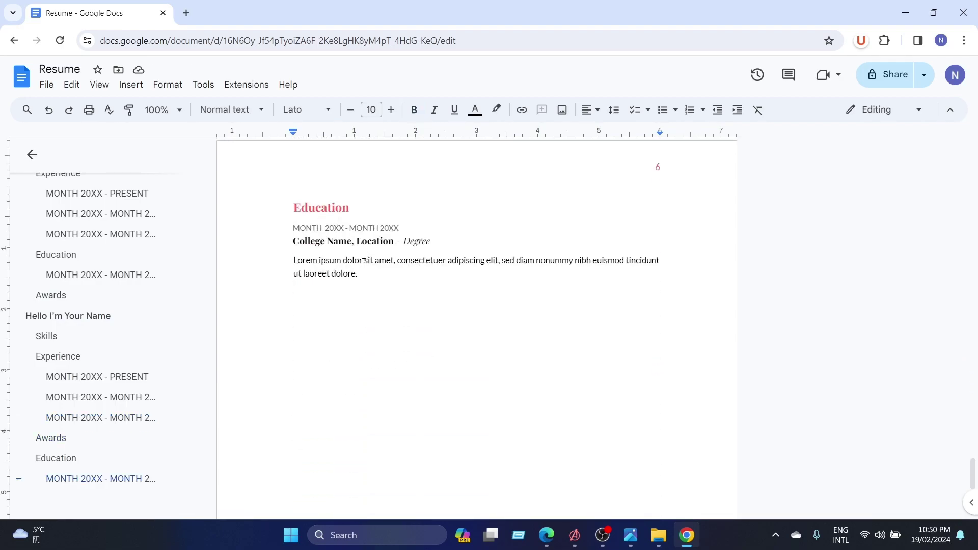
pyautogui.hotkey('ctrl', 'Return')
pyautogui.hotkey('ctrl', 'Return')
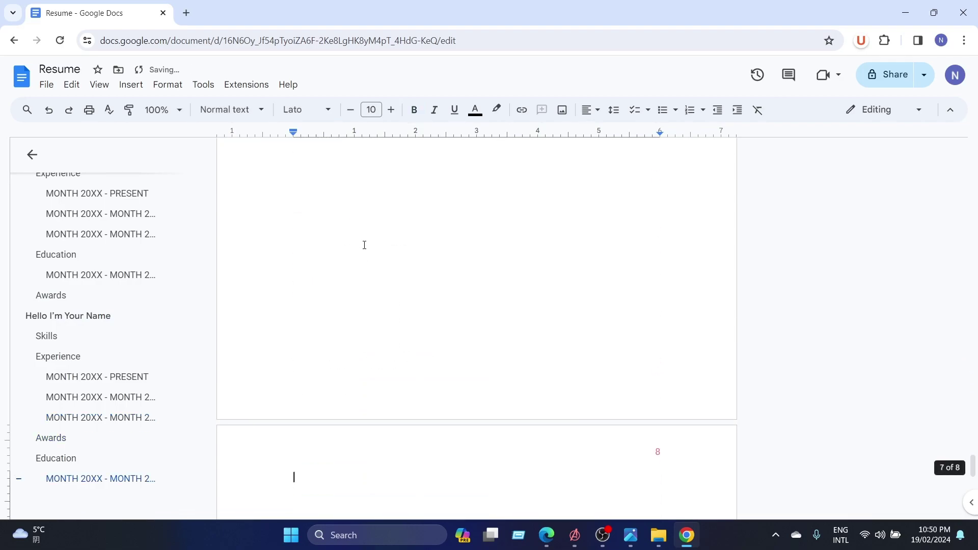
# Type 'hg' and add a page break on page 8, extending the document to nine pages.
pyautogui.write('hg')
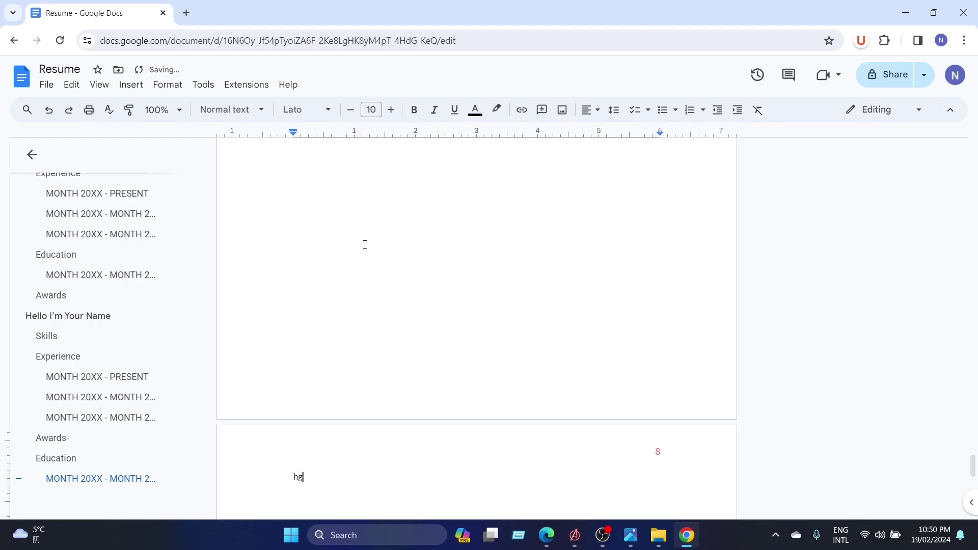
pyautogui.hotkey('ctrl', 'Return')
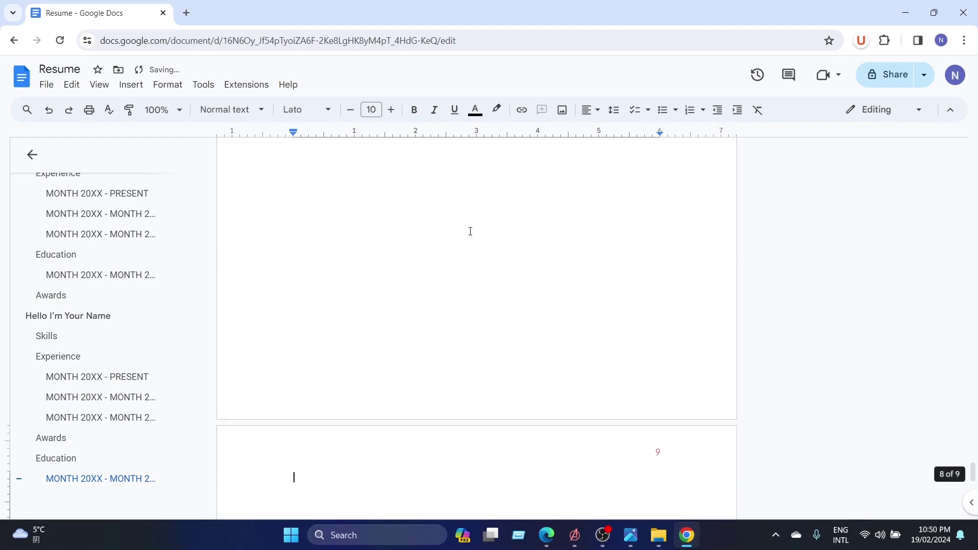
pyautogui.scroll(5, 460, 214)
pyautogui.scroll(3, 371, 251)
pyautogui.scroll(3, 358, 266)
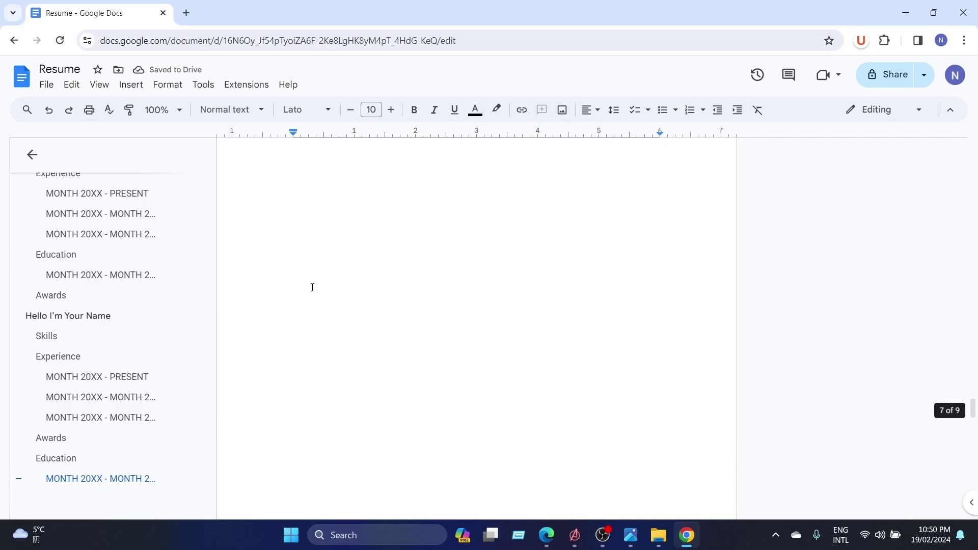
pyautogui.scroll(3, 312, 287)
pyautogui.scroll(5, 349, 157)
pyautogui.scroll(4, 655, 153)
pyautogui.scroll(3, 343, 204)
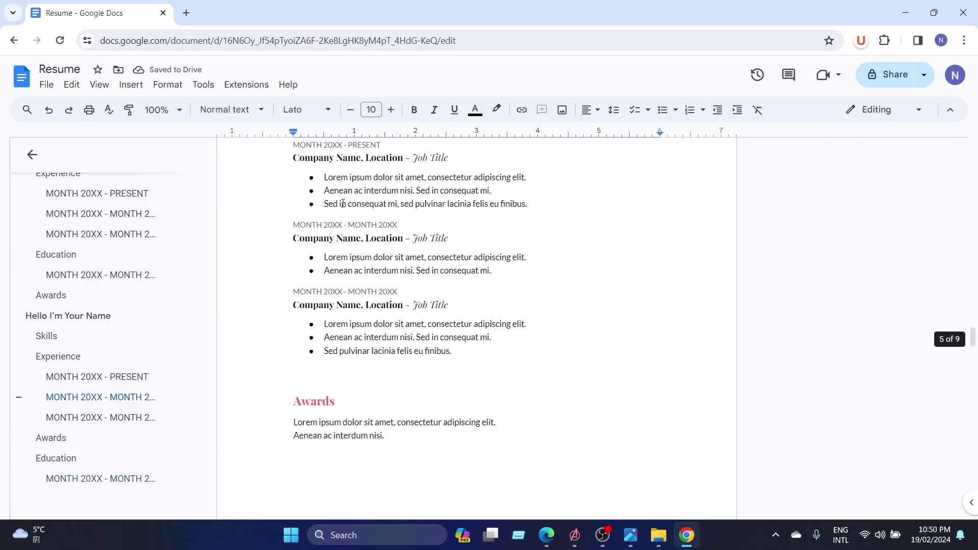
pyautogui.scroll(10, 343, 204)
pyautogui.scroll(5, 356, 210)
pyautogui.scroll(5, 356, 214)
pyautogui.scroll(5, 353, 217)
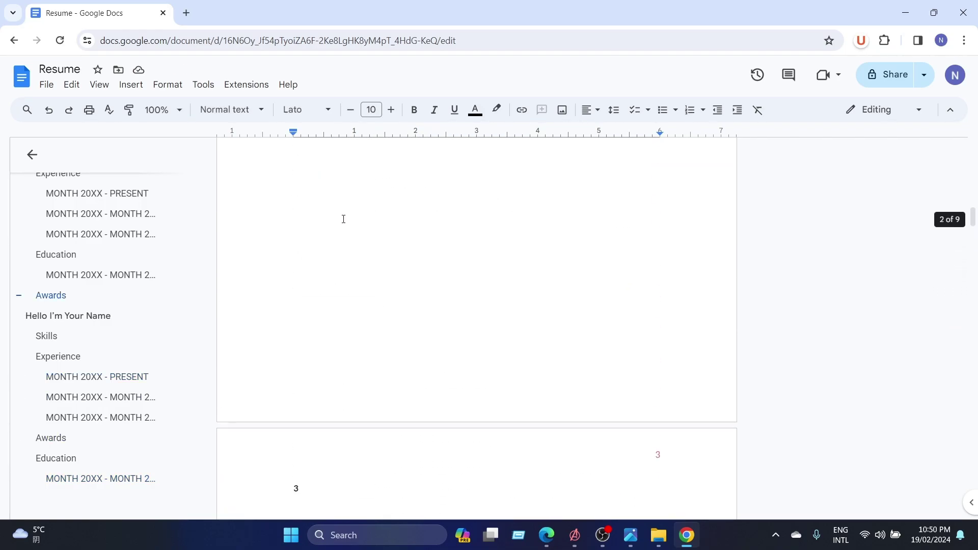
pyautogui.scroll(3, 343, 219)
pyautogui.scroll(5, 343, 219)
pyautogui.scroll(5, 342, 220)
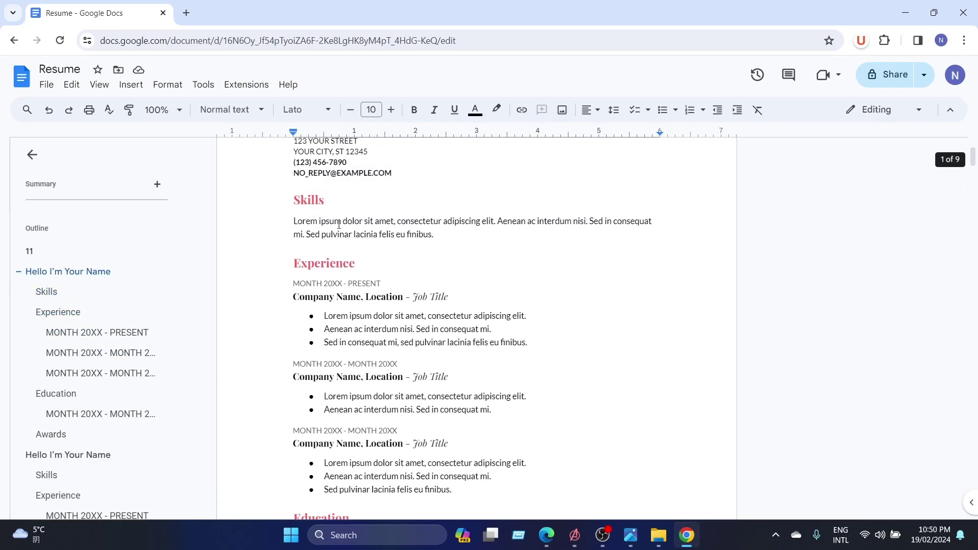